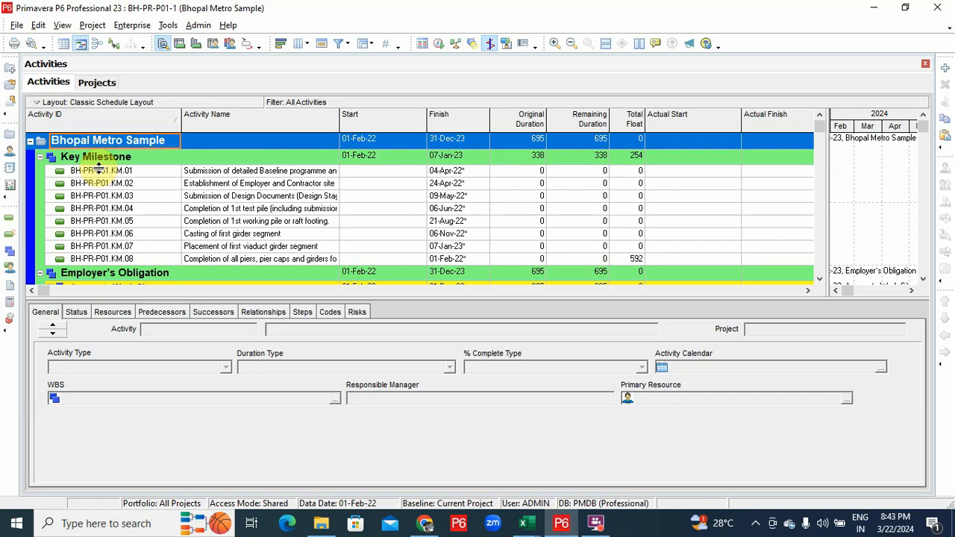
# Select all Bhopal Metro Sample activity rows in P6 and call up the open Excel windows
pyautogui.hotkey('ctrl', 'a')
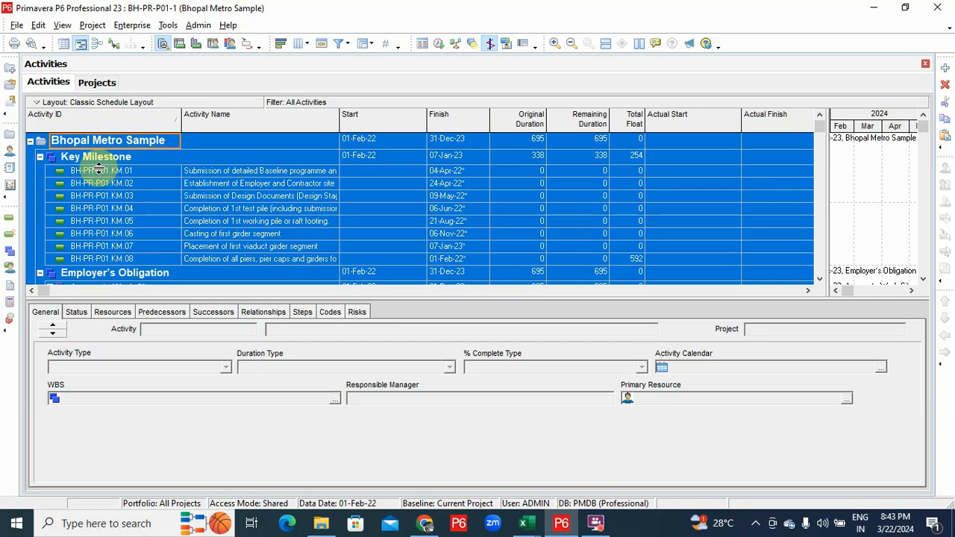
pyautogui.click(523, 523)
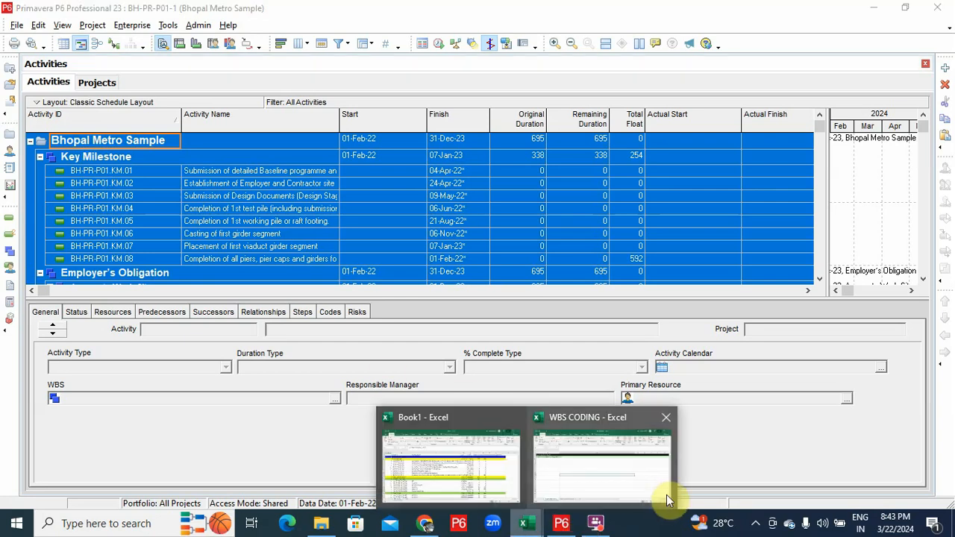
# Insert a blank column A in Book2 headed 'WBS LEVEL'
pyautogui.click(118, 526)
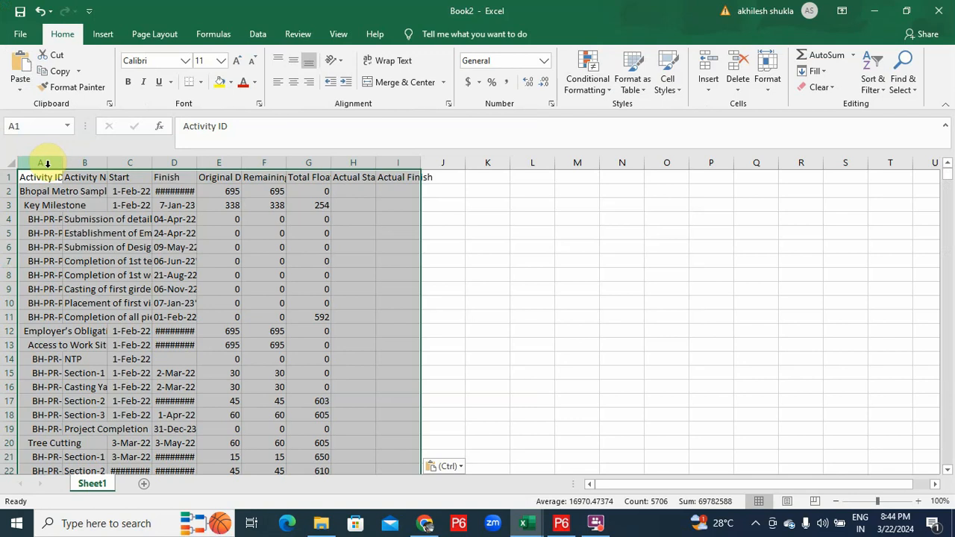
pyautogui.click(47, 163)
pyautogui.rightClick(48, 163)
pyautogui.click(71, 257)
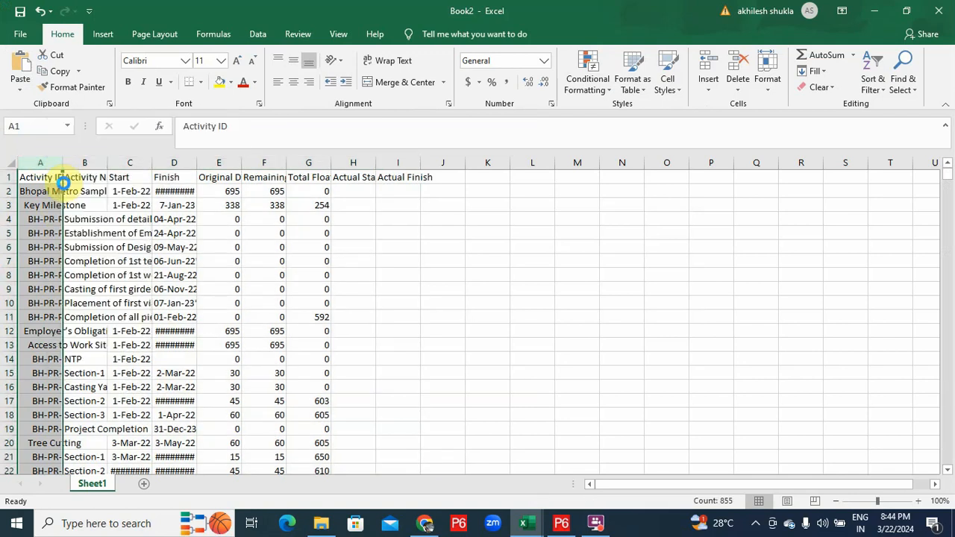
pyautogui.click(47, 182)
pyautogui.write('W')
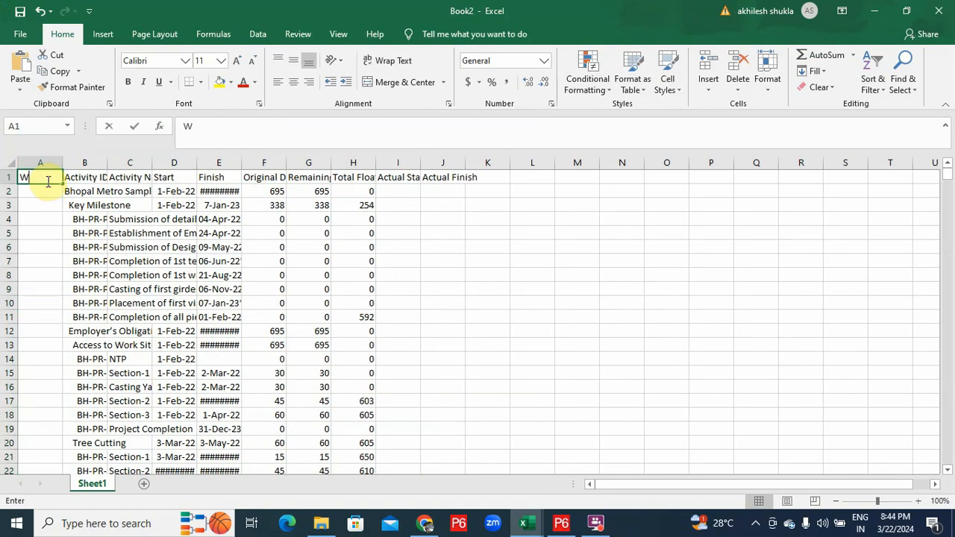
pyautogui.write('BS LEVEL')
pyautogui.press('Return')
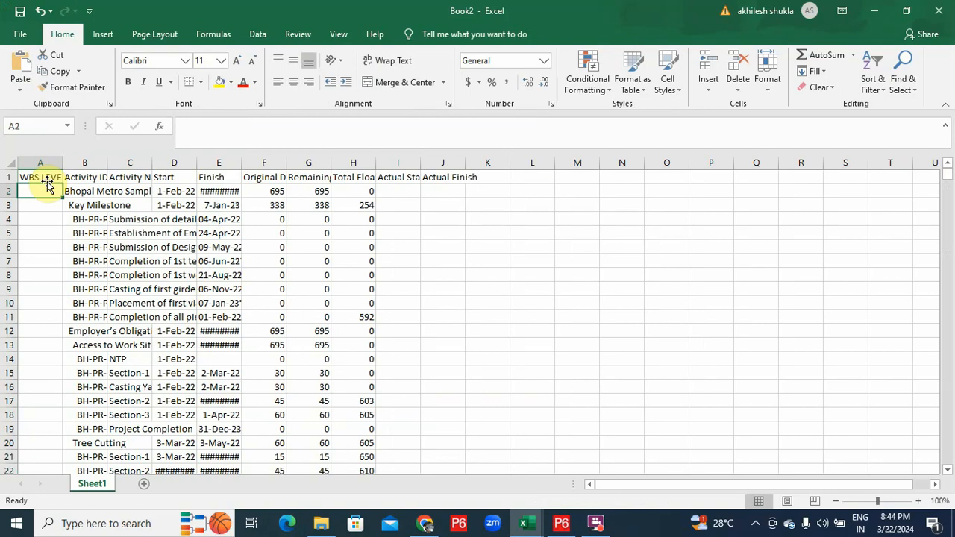
# Enter =((FIND(TRIM(B2),B2)-1))/2 in A2 to compute the WBS level
pyautogui.write('=')
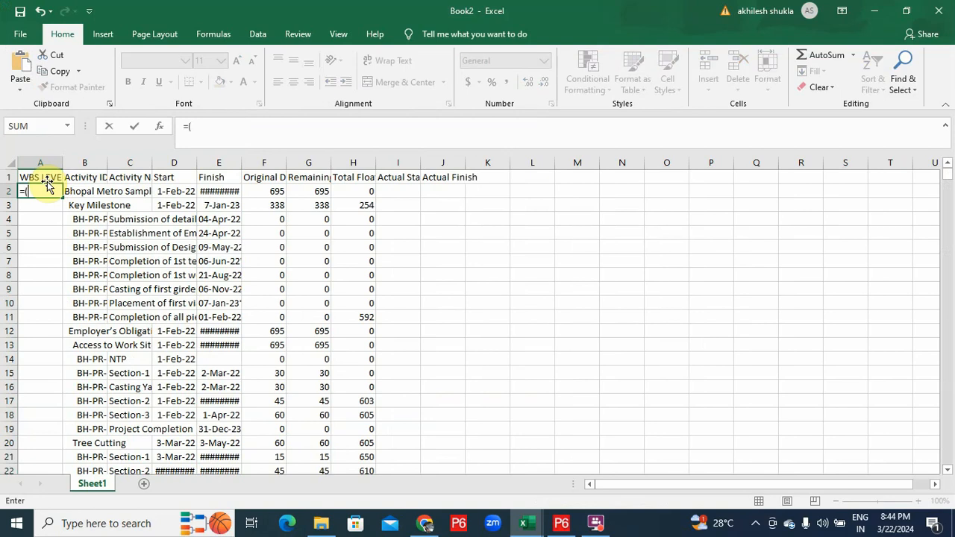
pyautogui.write('((find(')
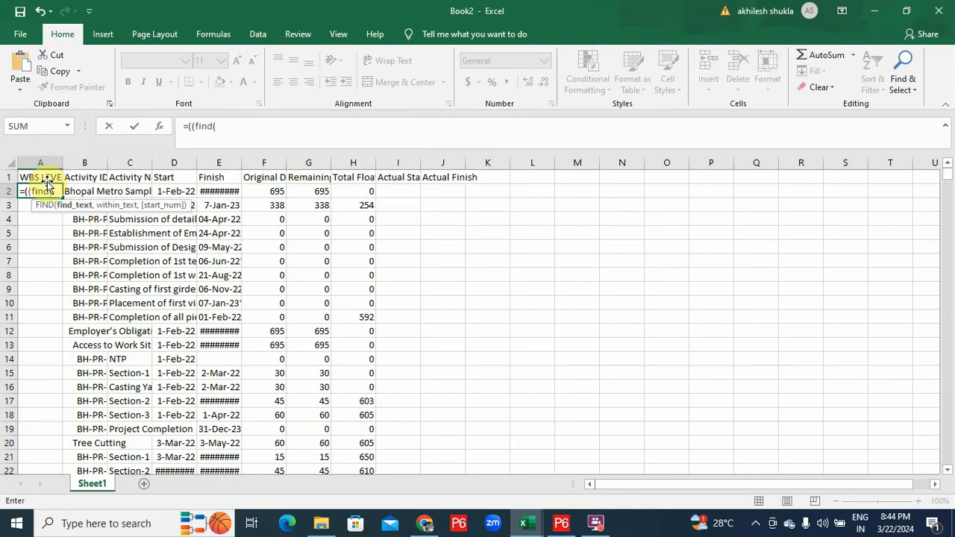
pyautogui.write('TRIM(')
pyautogui.click(98, 184)
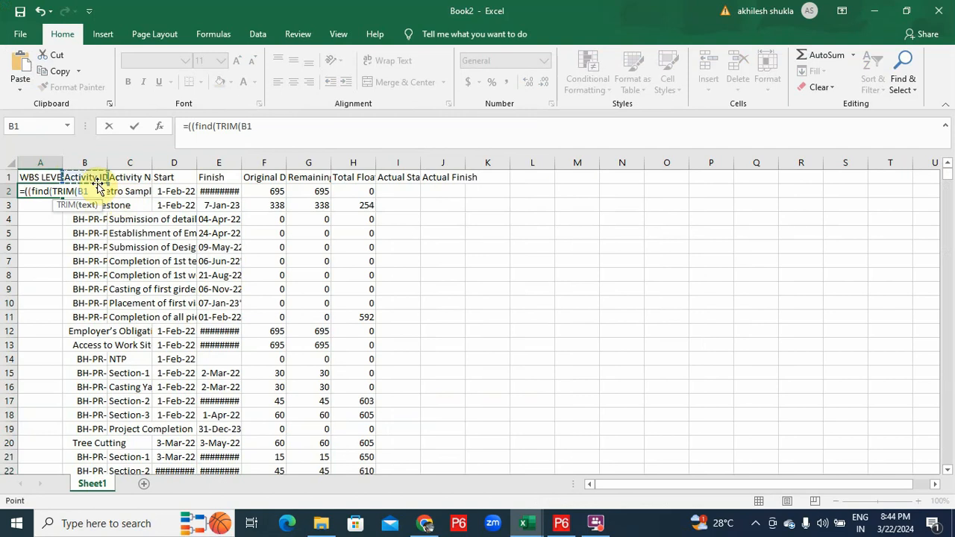
pyautogui.click(96, 190)
pyautogui.write('),b2')
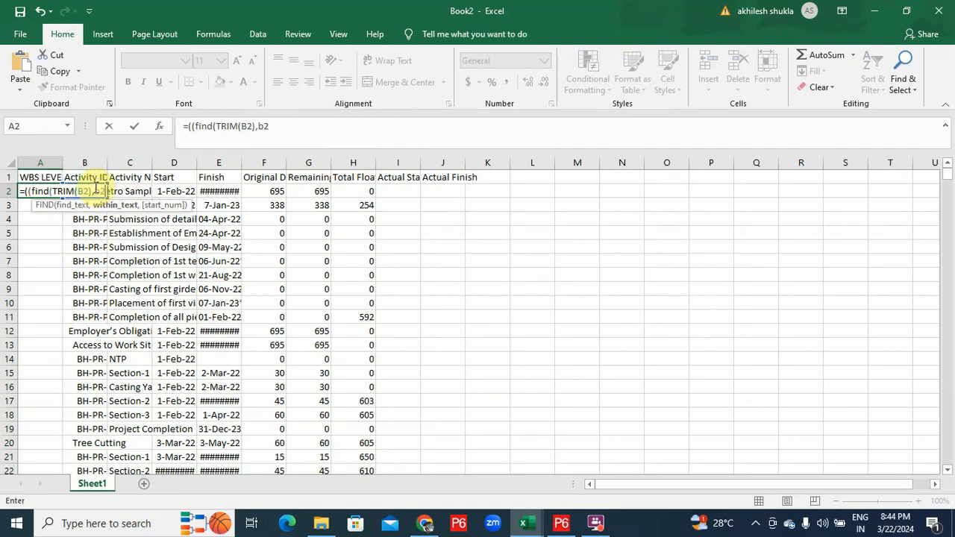
pyautogui.write(')-1))')
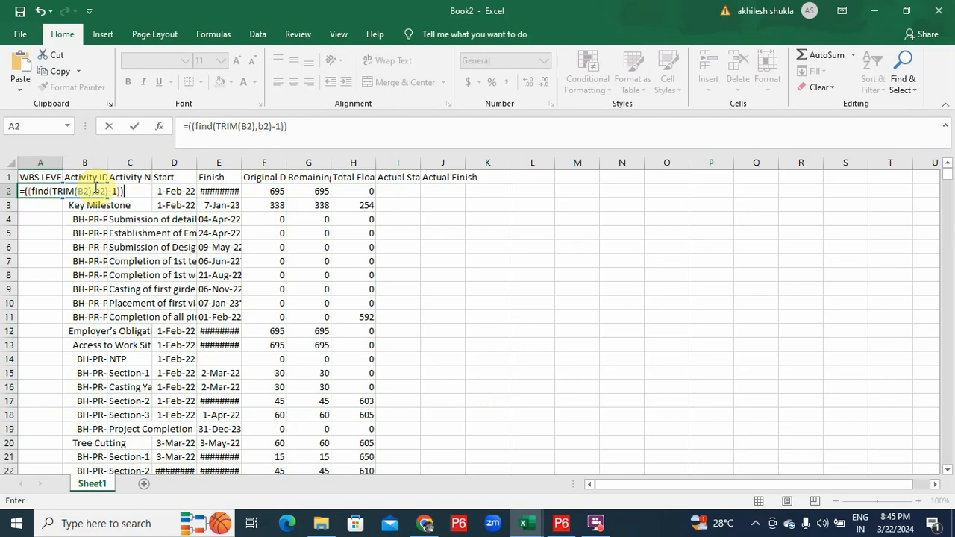
pyautogui.write('/2')
pyautogui.press('Return')
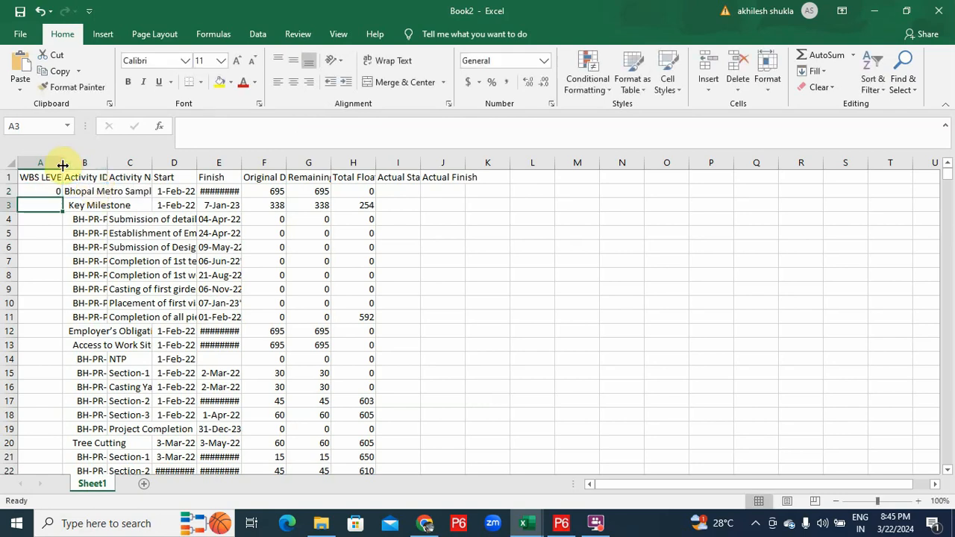
# Widen column A, fill the level formula down all rows, and select A1:J855
pyautogui.moveTo(63, 164); pyautogui.dragTo(79, 163)
pyautogui.click(49, 191)
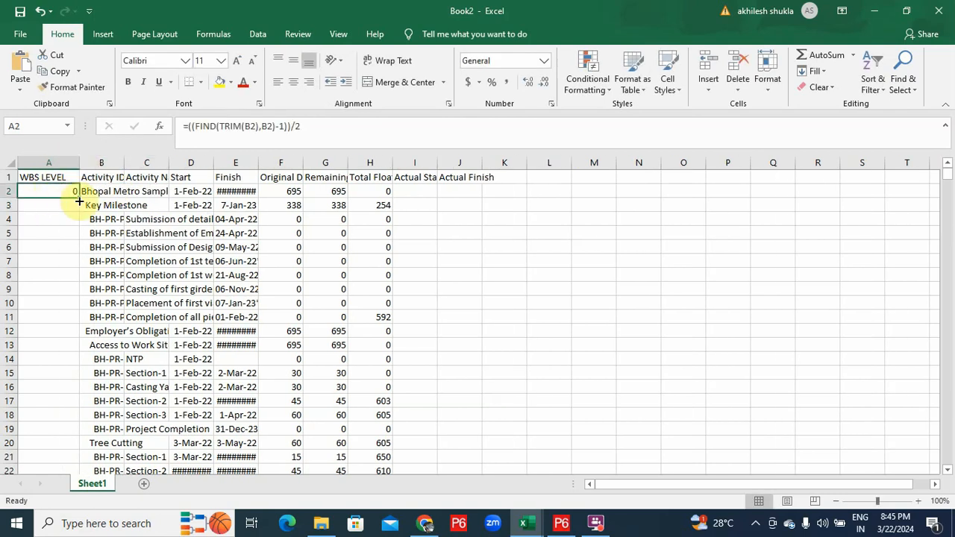
pyautogui.moveTo(80, 200); pyautogui.dragTo(48, 533)
pyautogui.moveTo(948, 457); pyautogui.dragTo(945, 153)
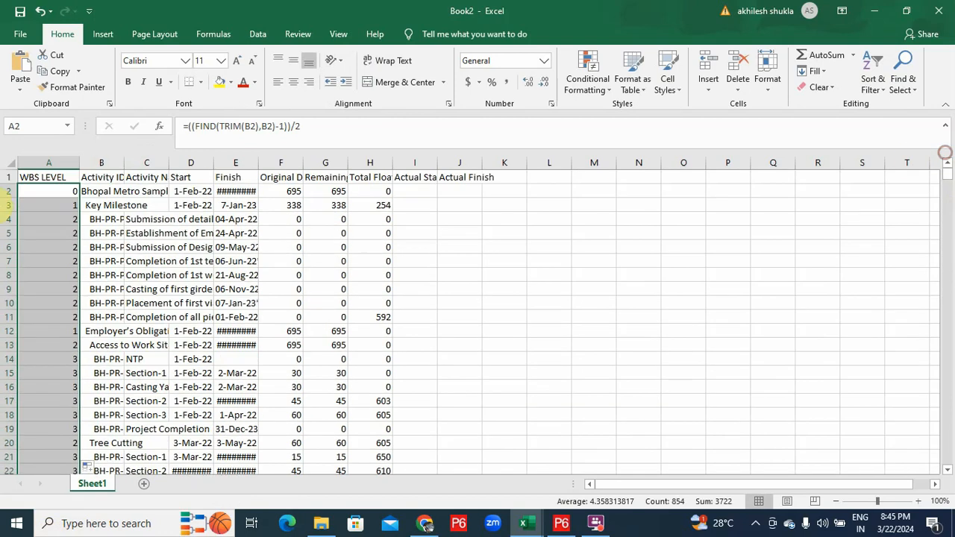
pyautogui.click(39, 179)
pyautogui.hotkey('ctrl', 'shift', 'Right')
pyautogui.hotkey('ctrl', 'shift', 'Down')
pyautogui.scroll(20, 231, 142)
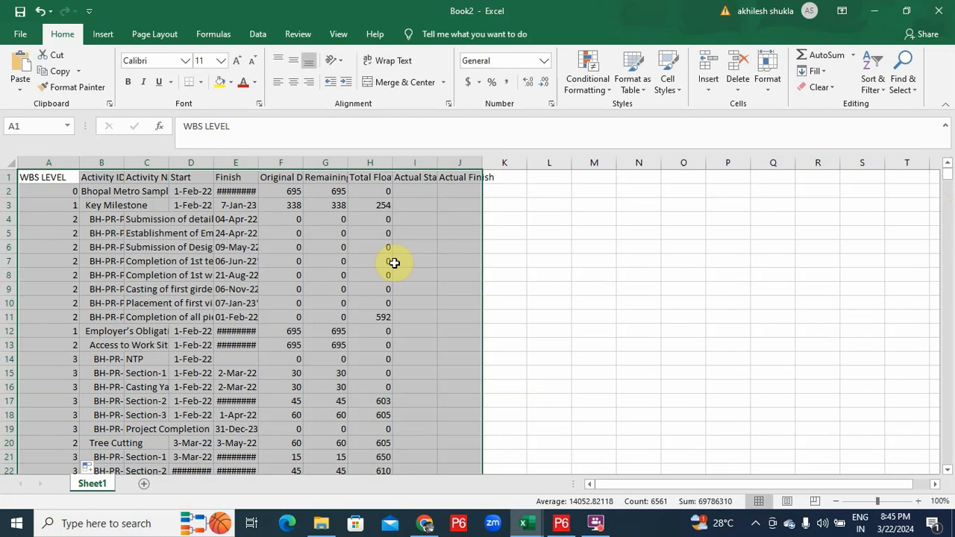
# Create a formula rule =AND($A1=0,$C1="") with a blue fill for level-0 rows
pyautogui.click(603, 91)
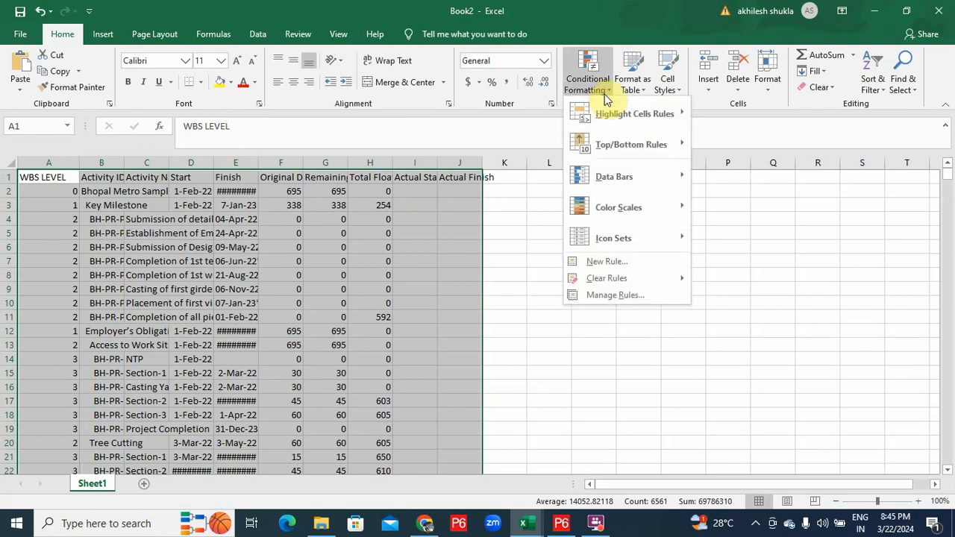
pyautogui.click(627, 261)
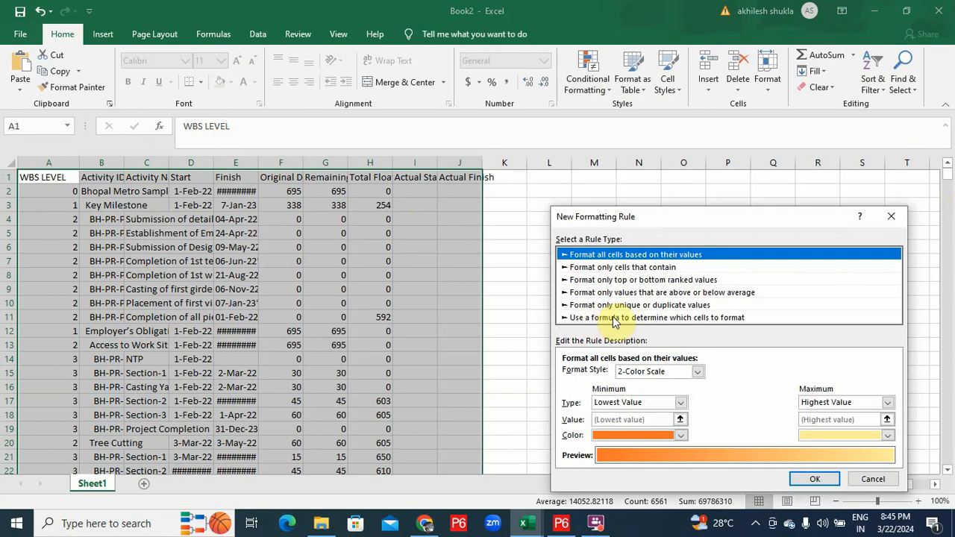
pyautogui.click(691, 320)
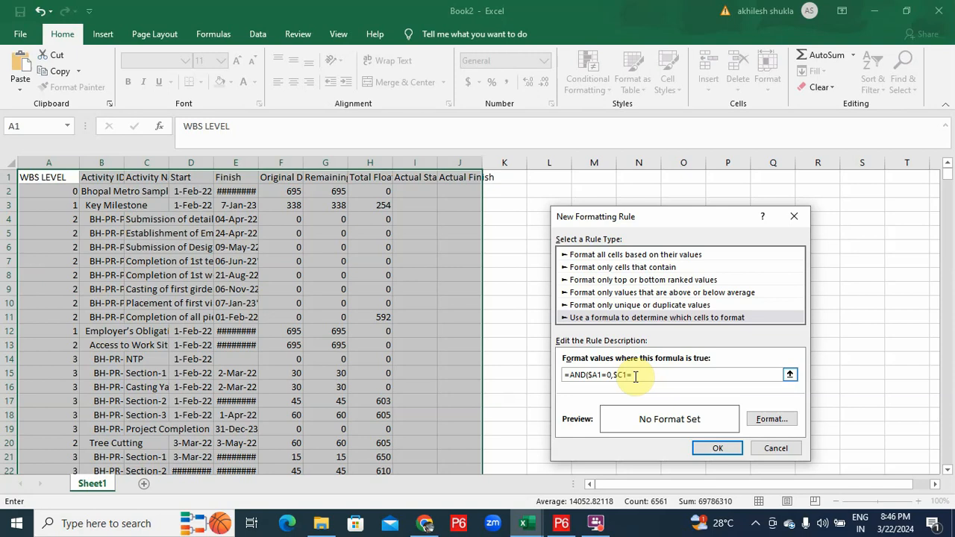
pyautogui.click(771, 420)
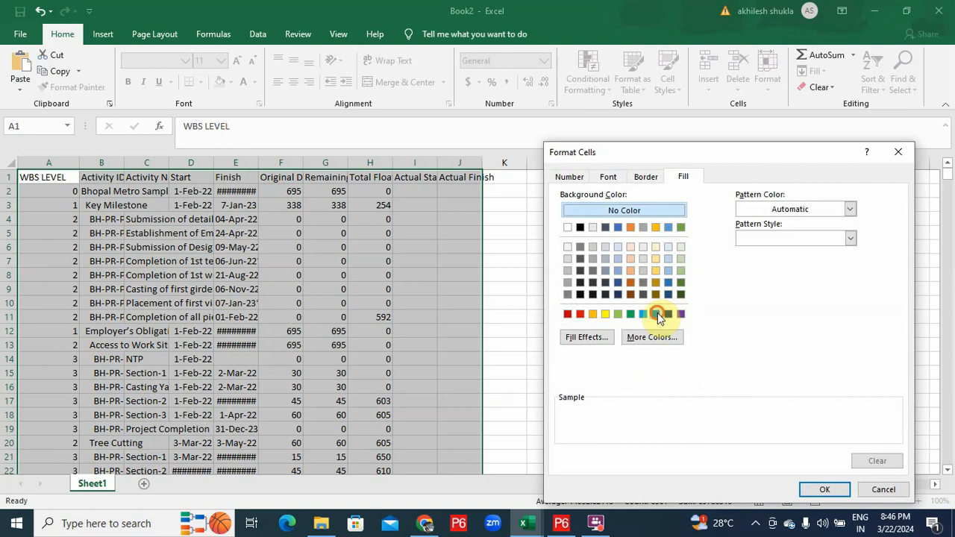
pyautogui.click(656, 314)
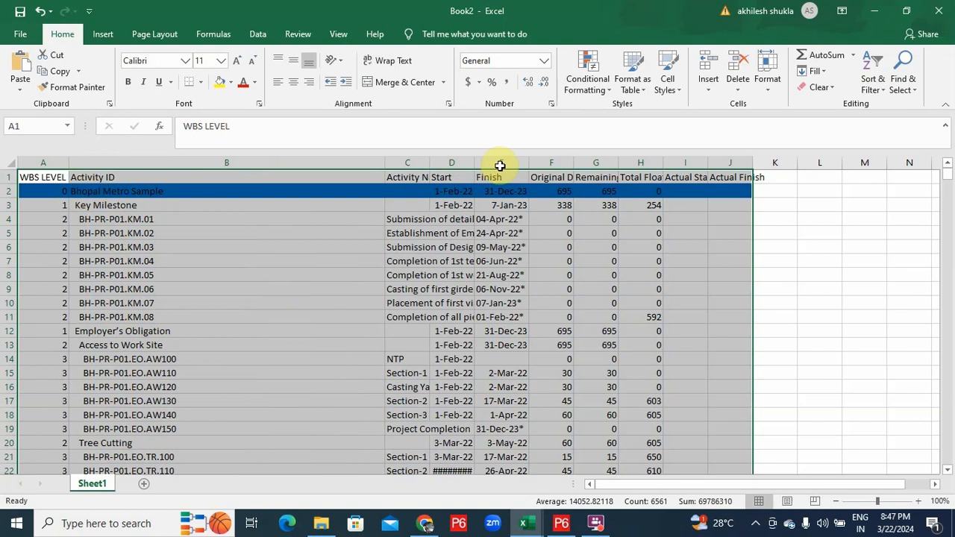
# Copy the level-0 rule's formula from the Conditional Formatting Rules Manager
pyautogui.click(578, 80)
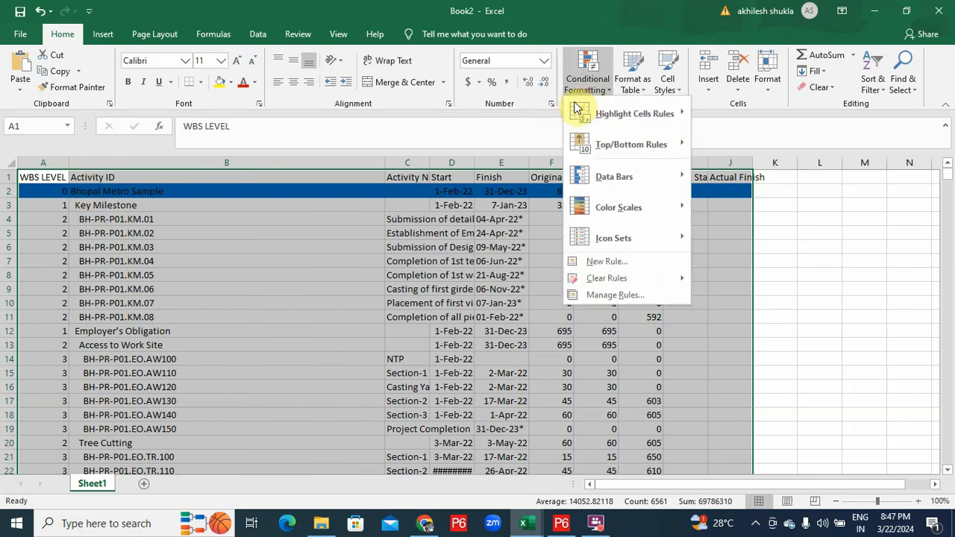
pyautogui.click(613, 294)
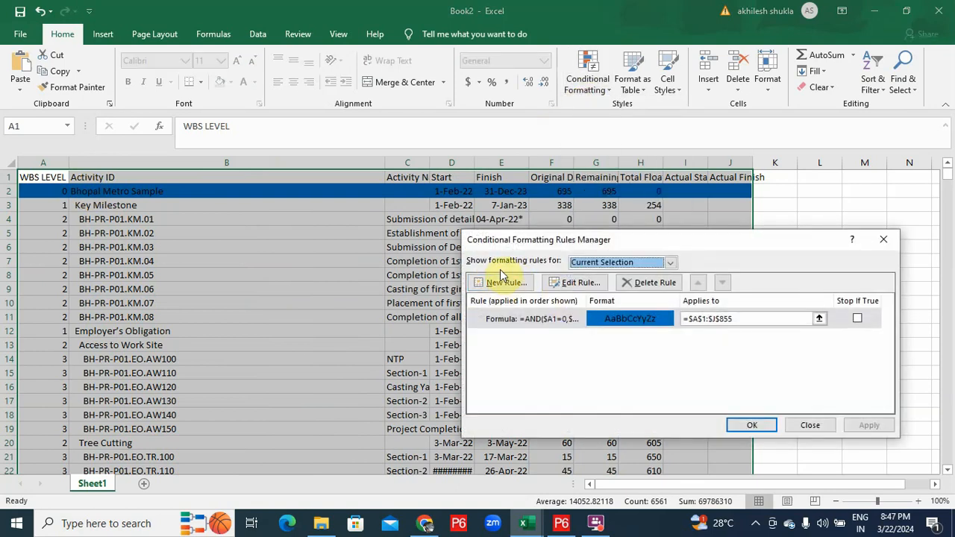
pyautogui.doubleClick(565, 319)
pyautogui.moveTo(661, 375); pyautogui.dragTo(491, 366)
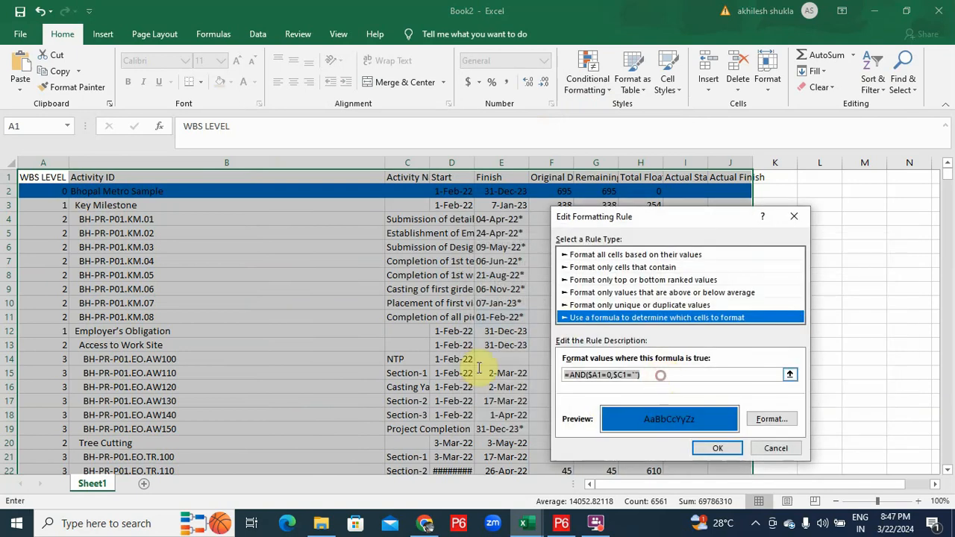
pyautogui.click(717, 446)
# Start a new formula rule from the pasted formula, adapted to =AND($A1=1,$C1="")
pyautogui.click(494, 283)
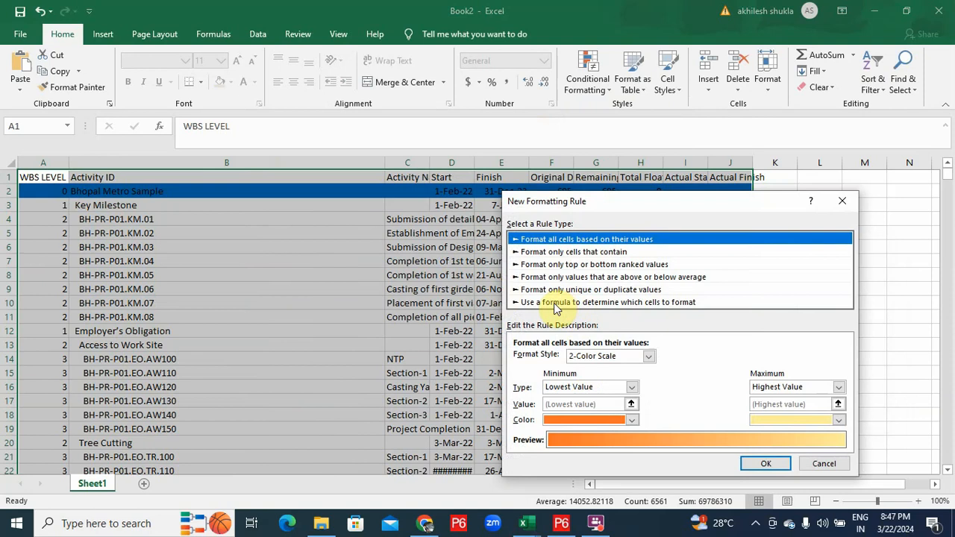
pyautogui.click(555, 308)
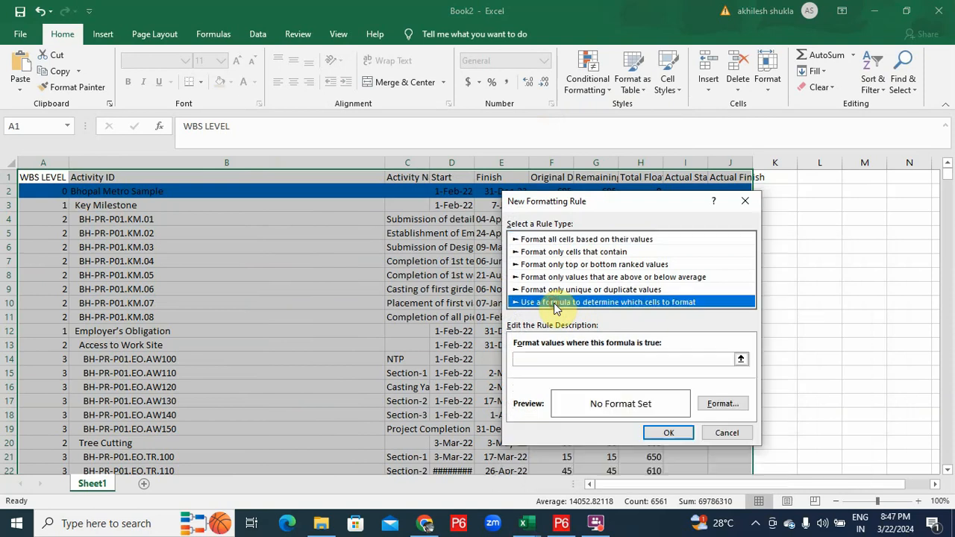
pyautogui.click(601, 361)
pyautogui.hotkey('ctrl', 'v')
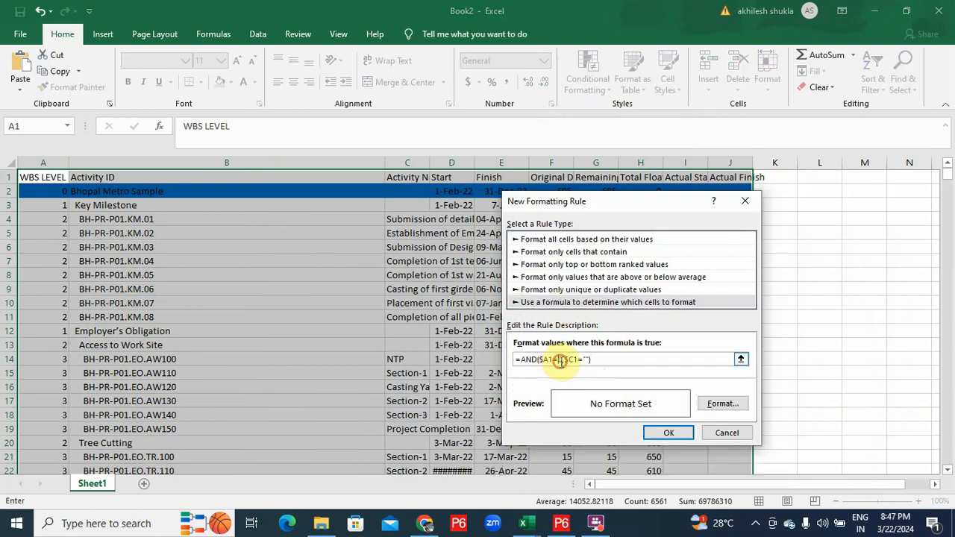
pyautogui.click(226, 177)
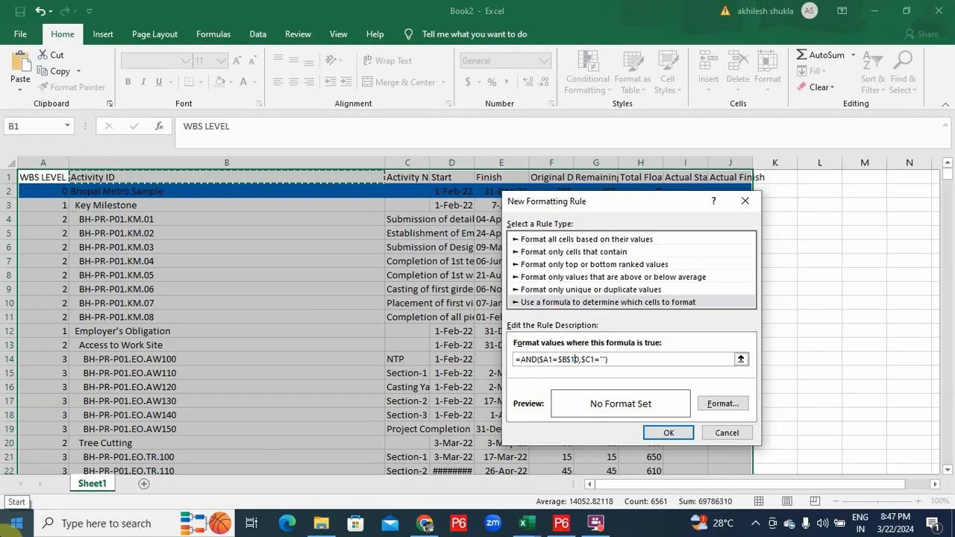
# Match P6's Key Milestone colour with a green fill for the level-1 rule and apply it
pyautogui.click(721, 403)
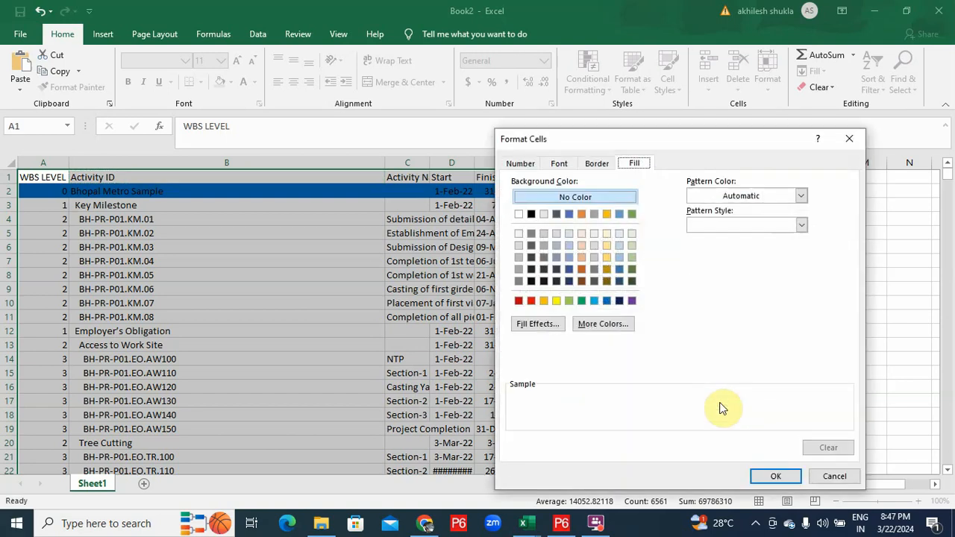
pyautogui.click(561, 523)
pyautogui.click(101, 171)
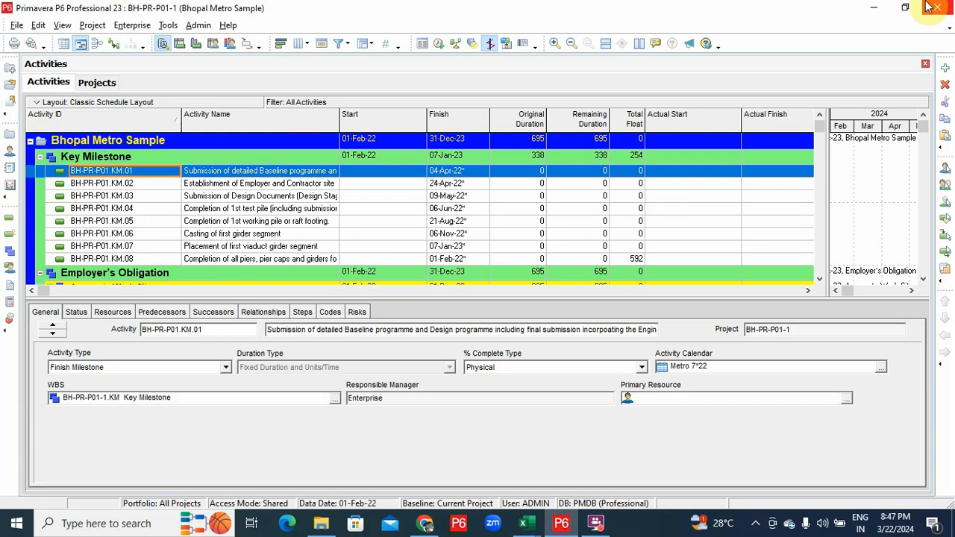
pyautogui.click(867, 7)
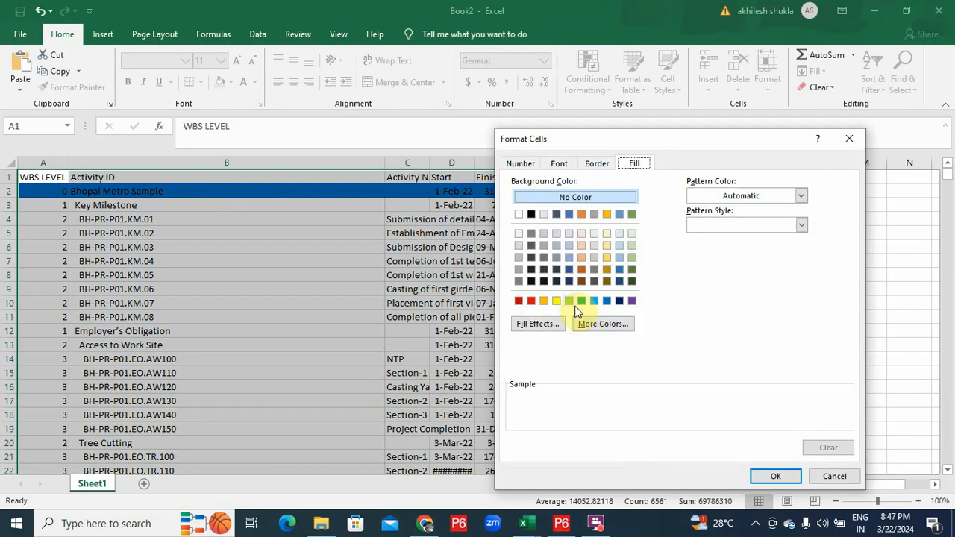
pyautogui.click(570, 301)
pyautogui.click(776, 476)
pyautogui.click(705, 430)
pyautogui.click(869, 425)
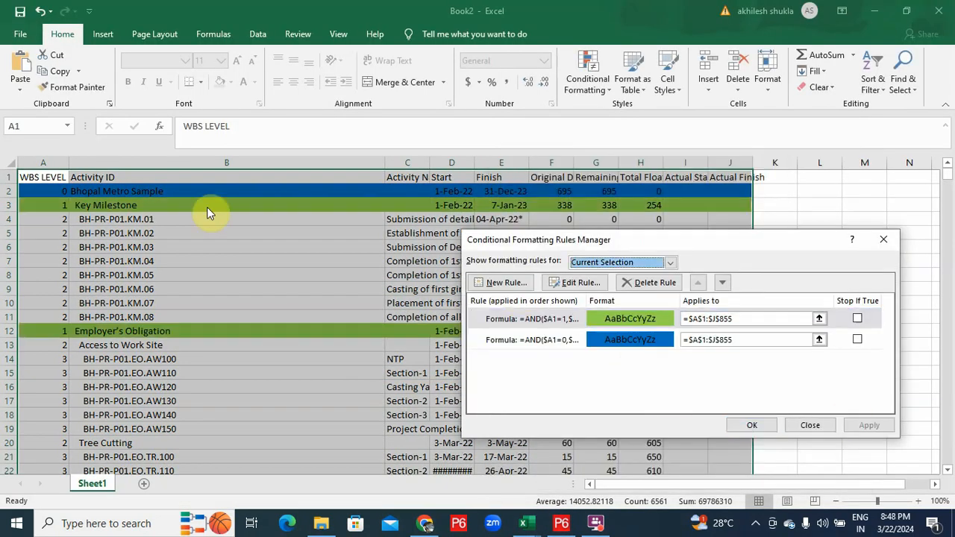
# Add a formula rule =AND($A1=2,$C1="") with a yellow fill for level-2 rows
pyautogui.click(507, 284)
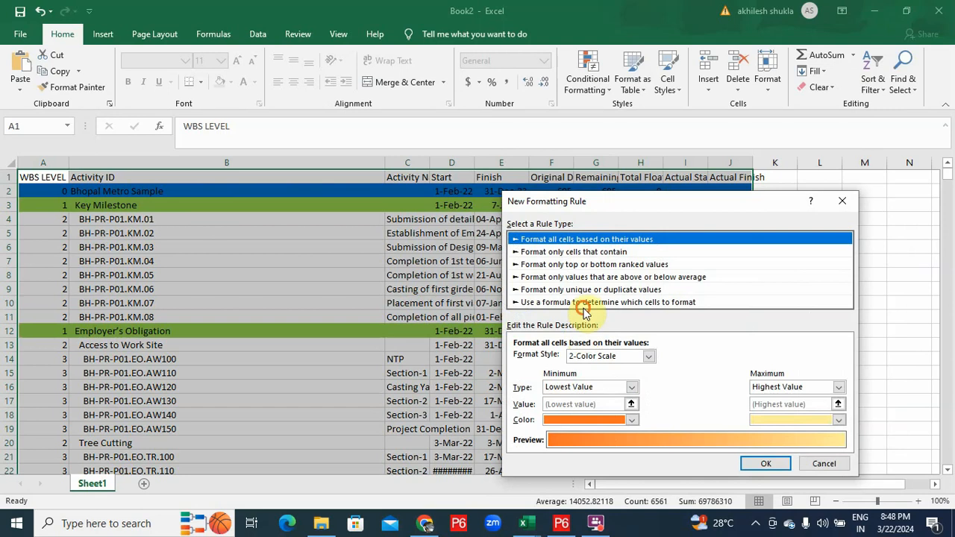
pyautogui.click(586, 302)
pyautogui.click(552, 359)
pyautogui.hotkey('ctrl', 'v')
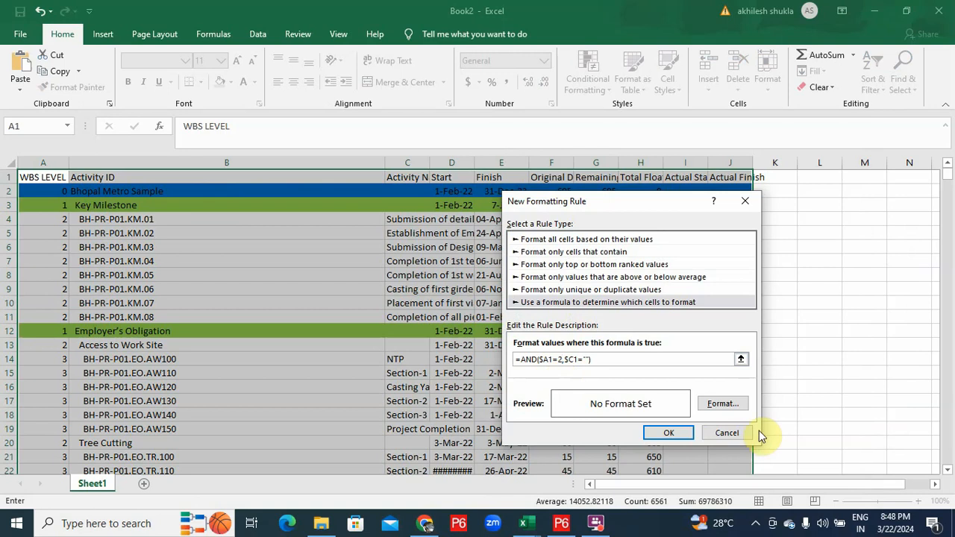
pyautogui.click(722, 403)
pyautogui.click(556, 300)
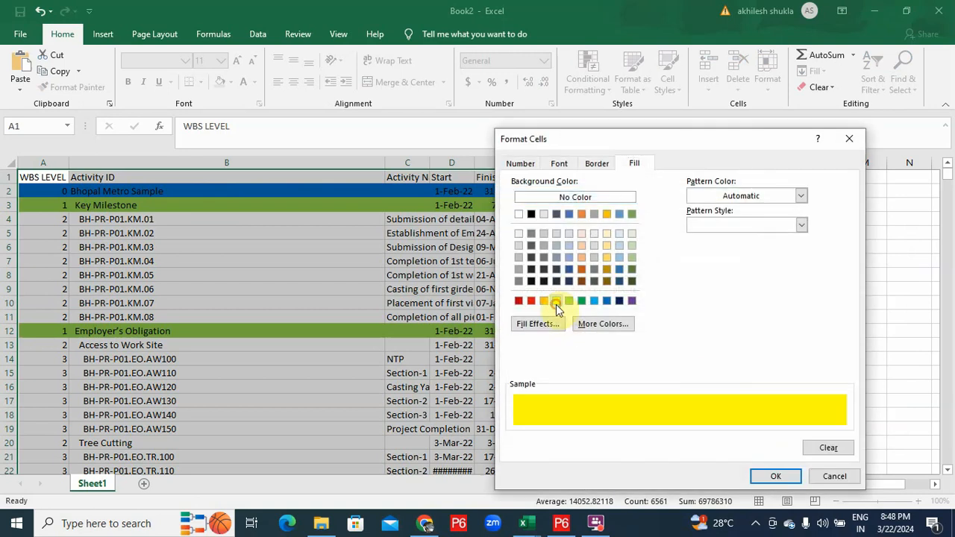
pyautogui.click(757, 477)
pyautogui.click(665, 433)
# Add a level-3 formula rule with a light-blue fill
pyautogui.click(495, 281)
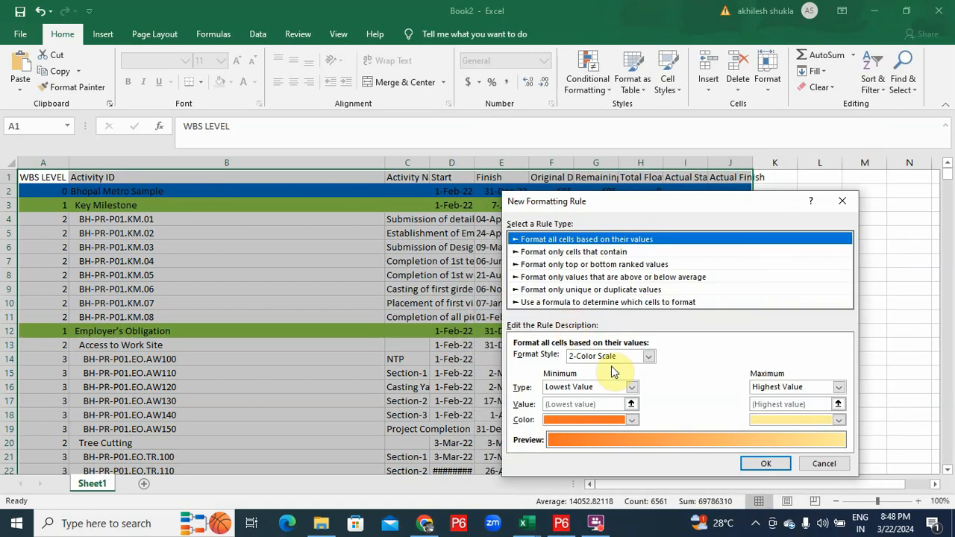
pyautogui.click(586, 302)
pyautogui.click(571, 359)
pyautogui.hotkey('ctrl', 'v')
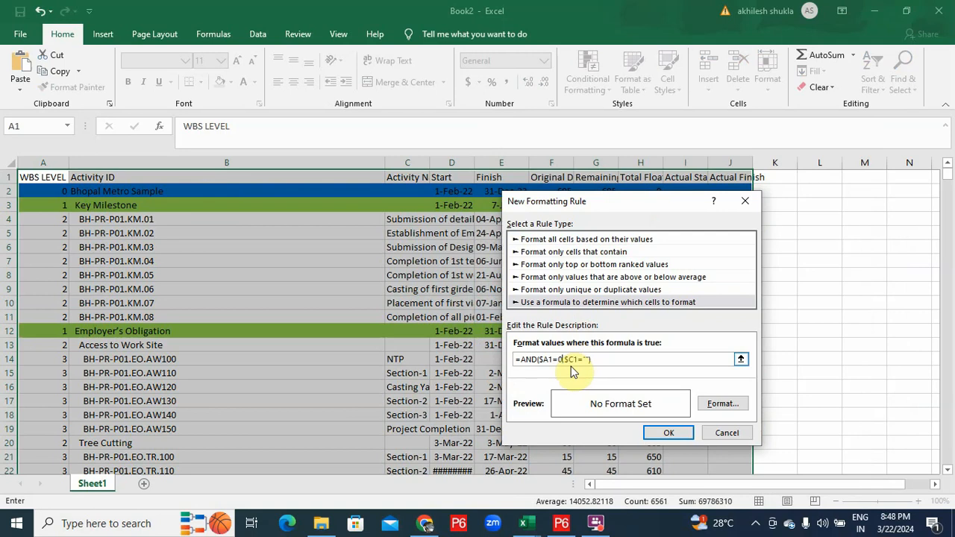
pyautogui.write('3')
pyautogui.click(716, 403)
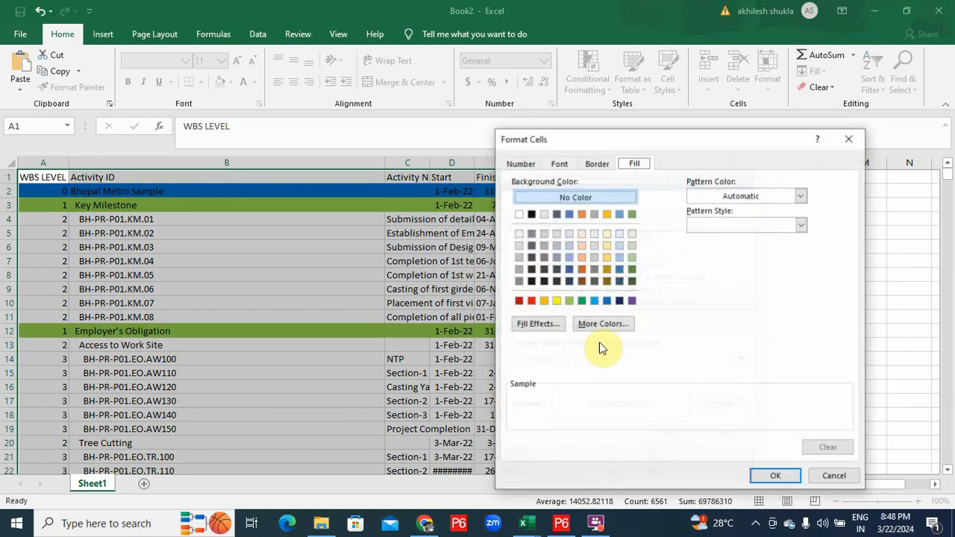
pyautogui.click(595, 301)
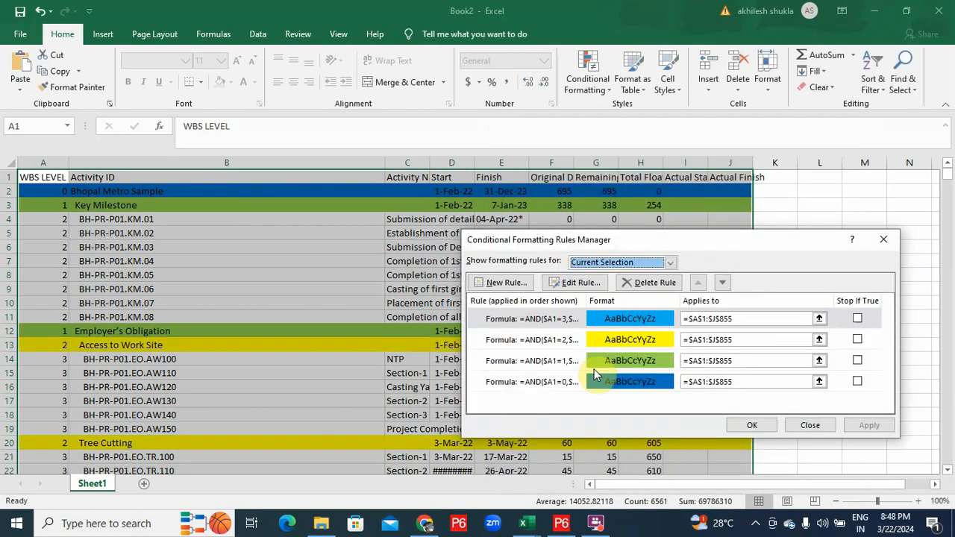
# Add a red-fill formula rule for level-4 rows, then scroll down the colour-coded sheet
pyautogui.click(514, 292)
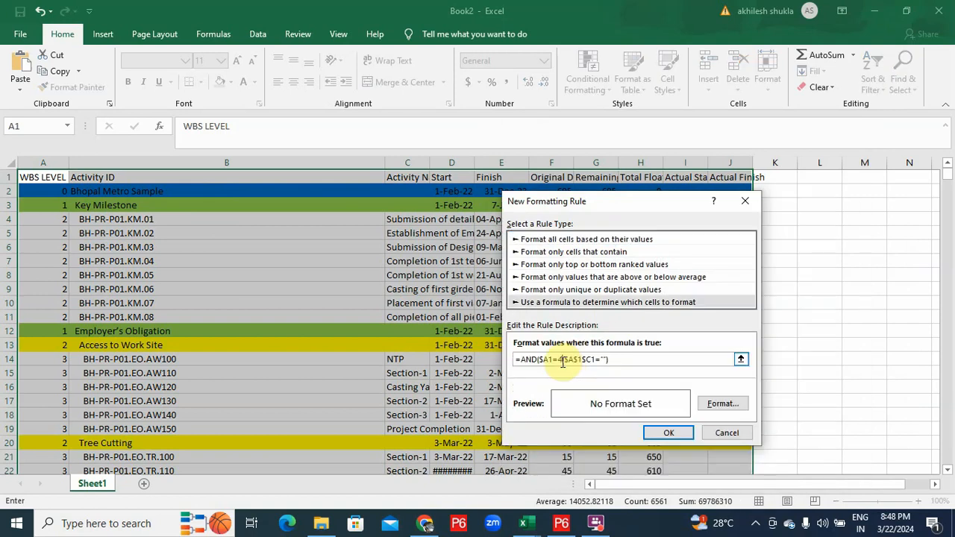
pyautogui.click(735, 407)
pyautogui.click(531, 300)
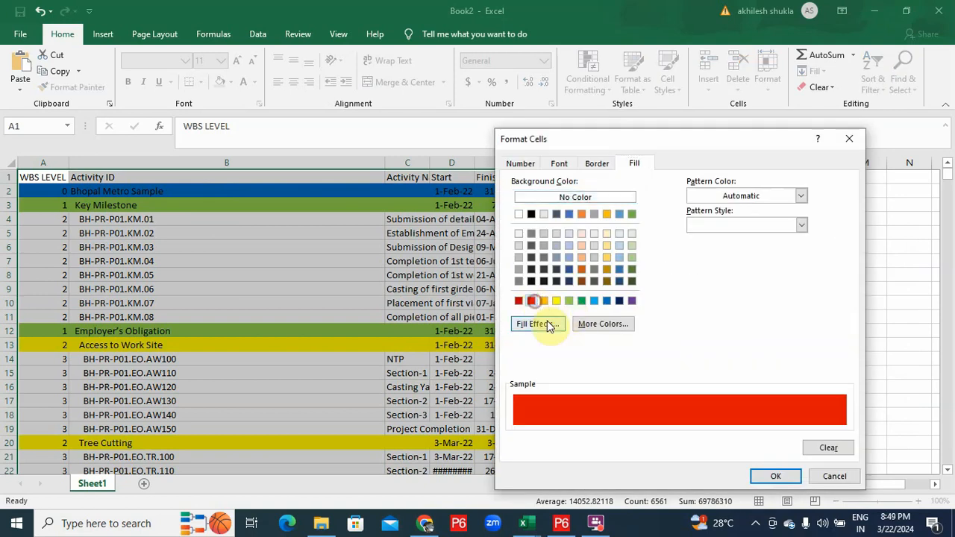
pyautogui.click(787, 483)
pyautogui.click(667, 433)
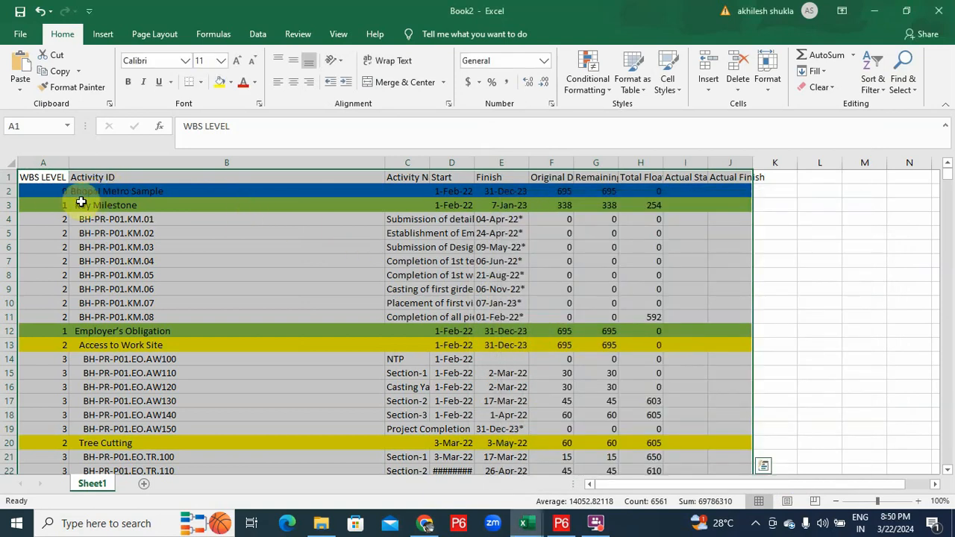
pyautogui.scroll(-2, 333, 242)
pyautogui.scroll(-20, 334, 241)
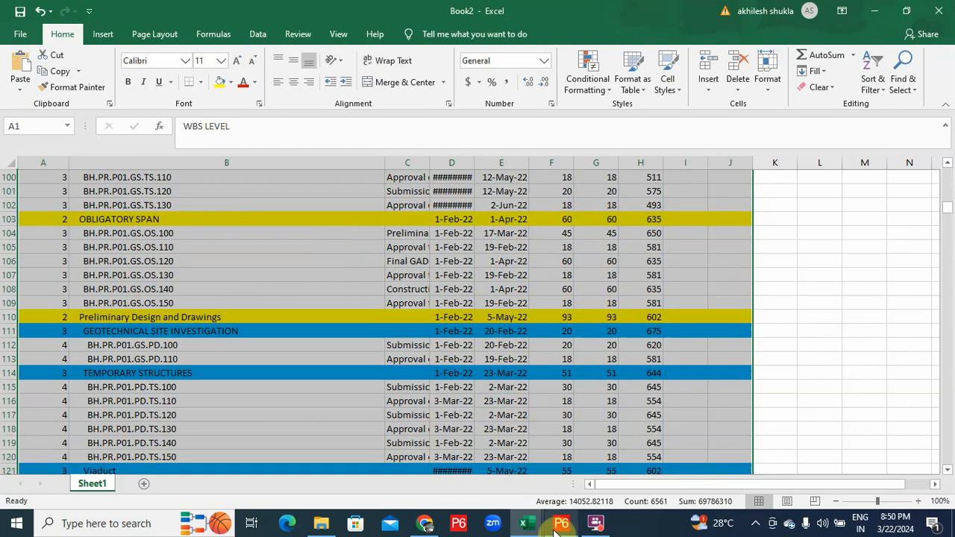
pyautogui.moveTo(552, 531)
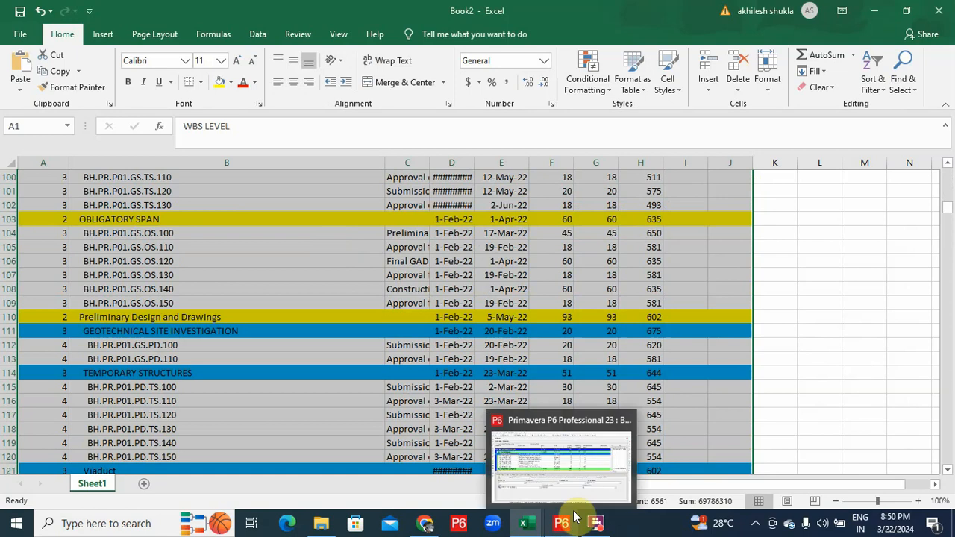
# Scroll P6's Activities table down to the Survey, Civil Design and GTI bands
pyautogui.click(560, 527)
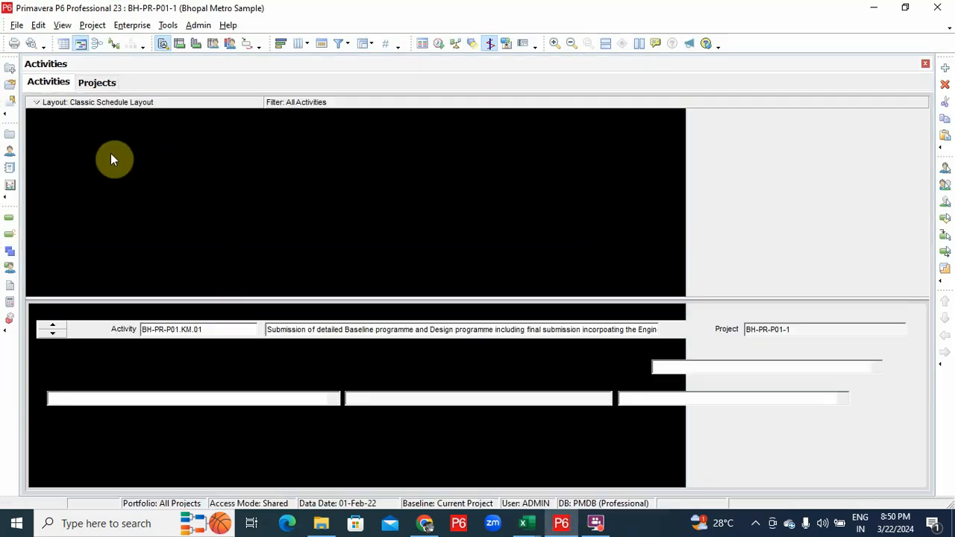
pyautogui.scroll(-5, 135, 168)
pyautogui.scroll(-15, 135, 182)
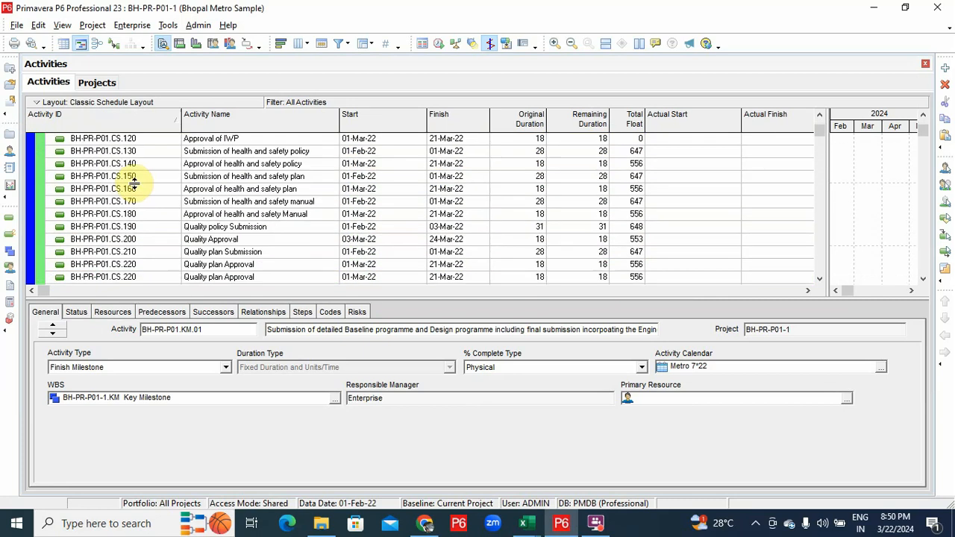
pyautogui.scroll(-8, 123, 198)
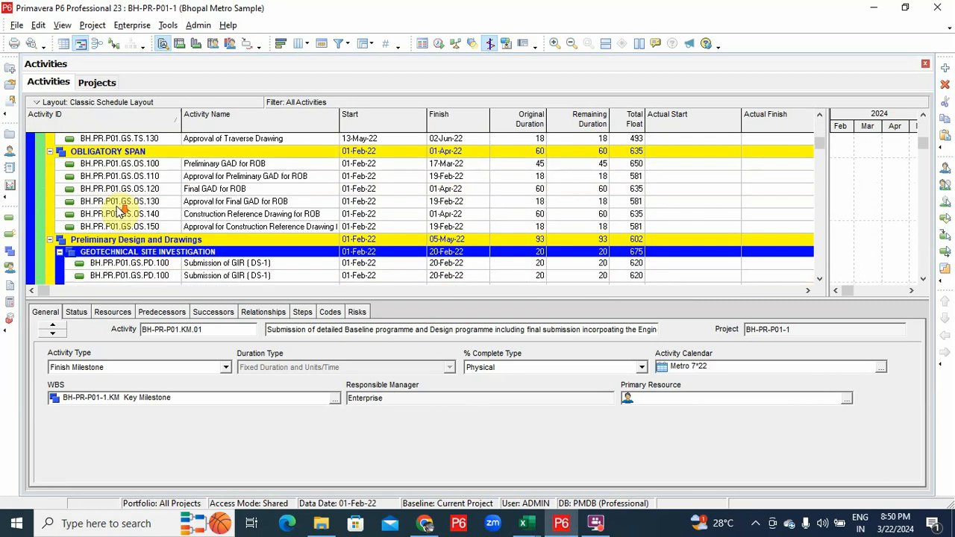
pyautogui.scroll(-1, 166, 226)
pyautogui.scroll(-12, 165, 226)
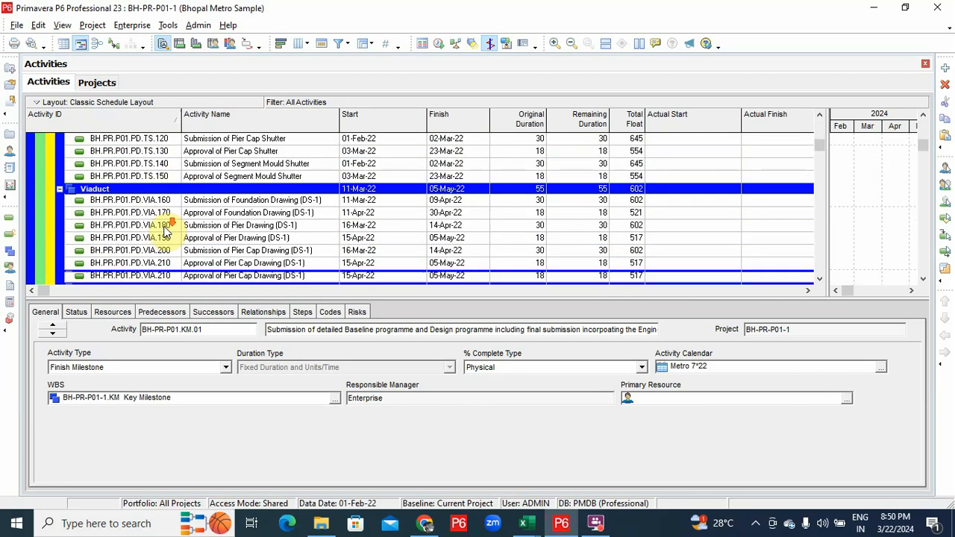
pyautogui.scroll(-12, 165, 225)
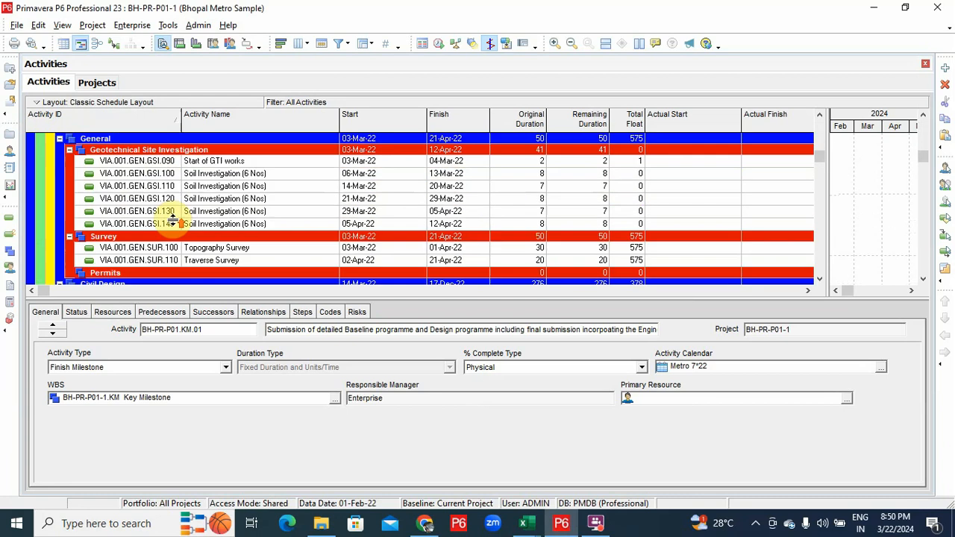
pyautogui.scroll(-12, 120, 255)
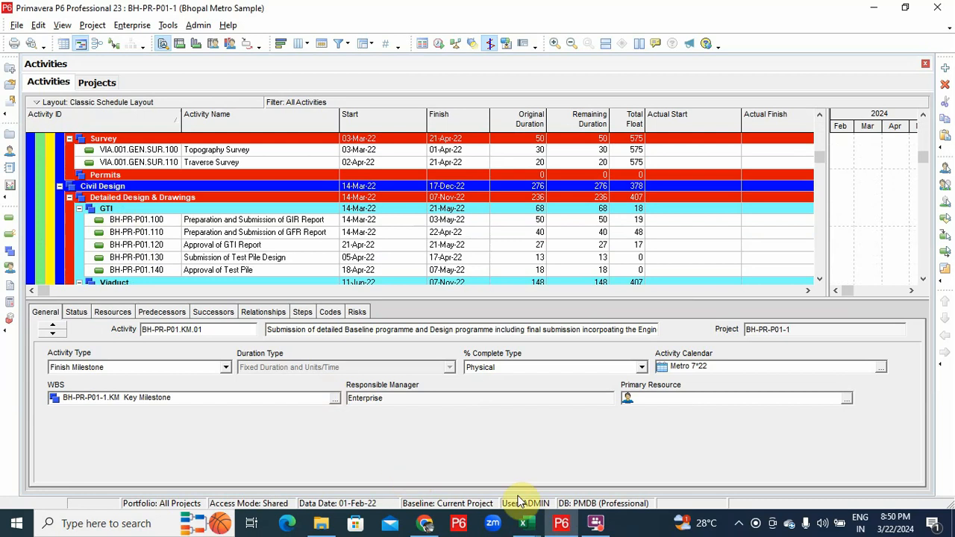
# Return to Book2 and scroll to rows 181–202 to compare the level colours
pyautogui.moveTo(523, 523)
pyautogui.click(651, 455)
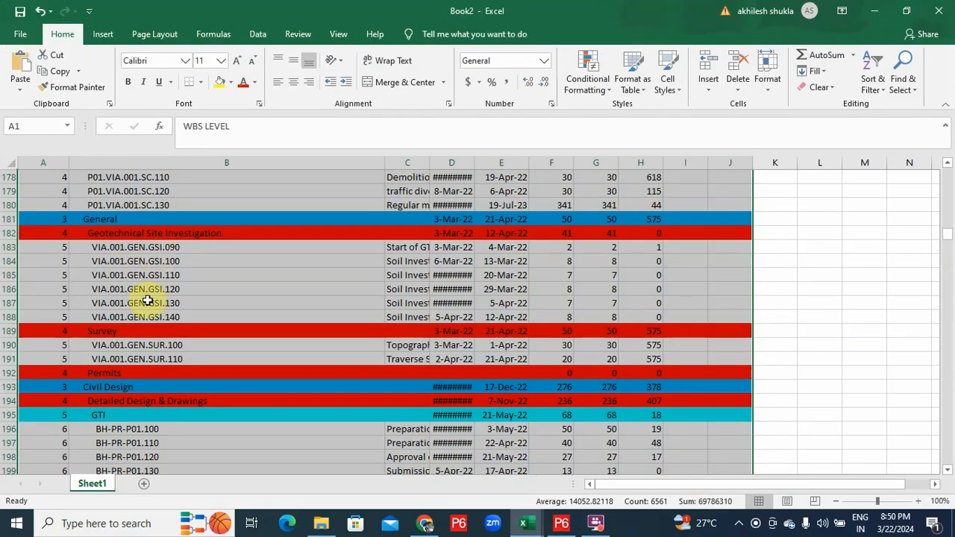
pyautogui.scroll(-1, 168, 379)
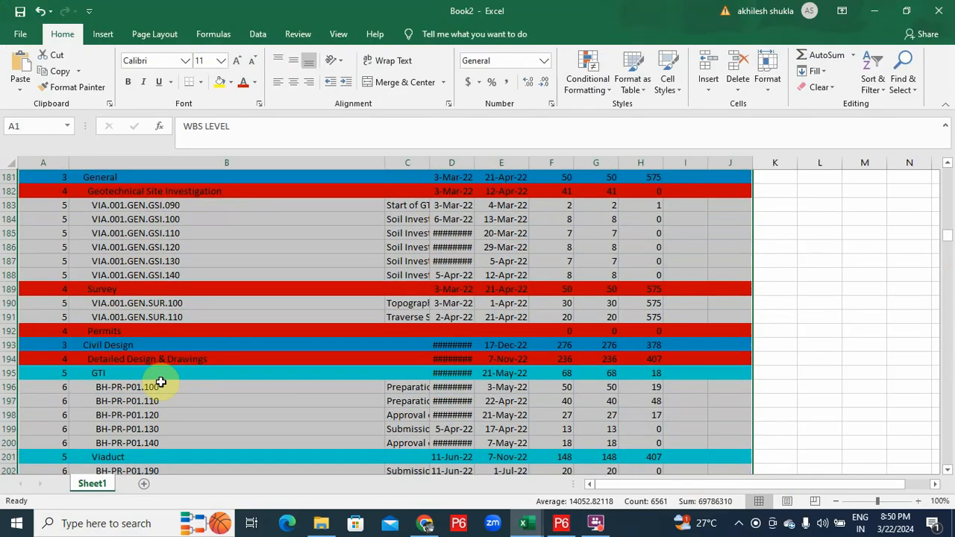
pyautogui.scroll(-2, 183, 395)
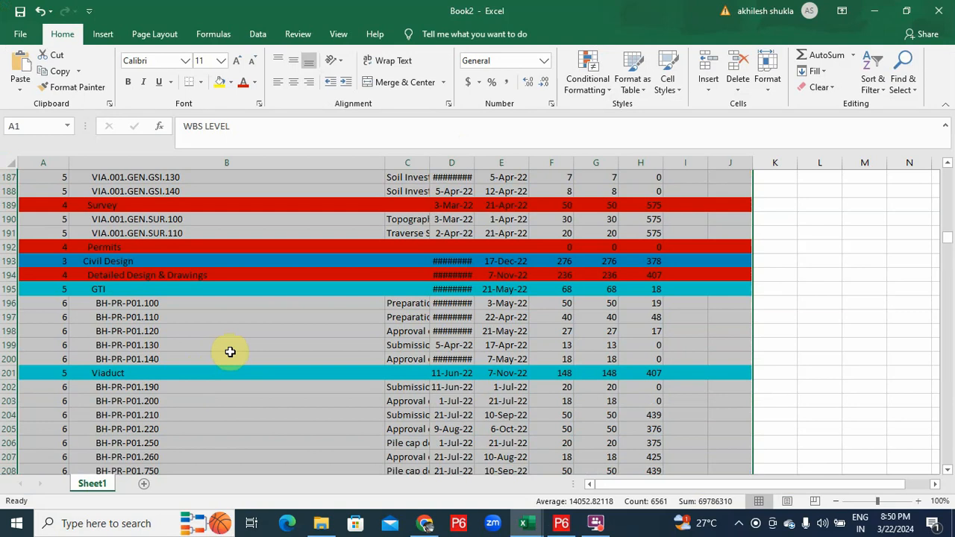
pyautogui.scroll(2, 230, 352)
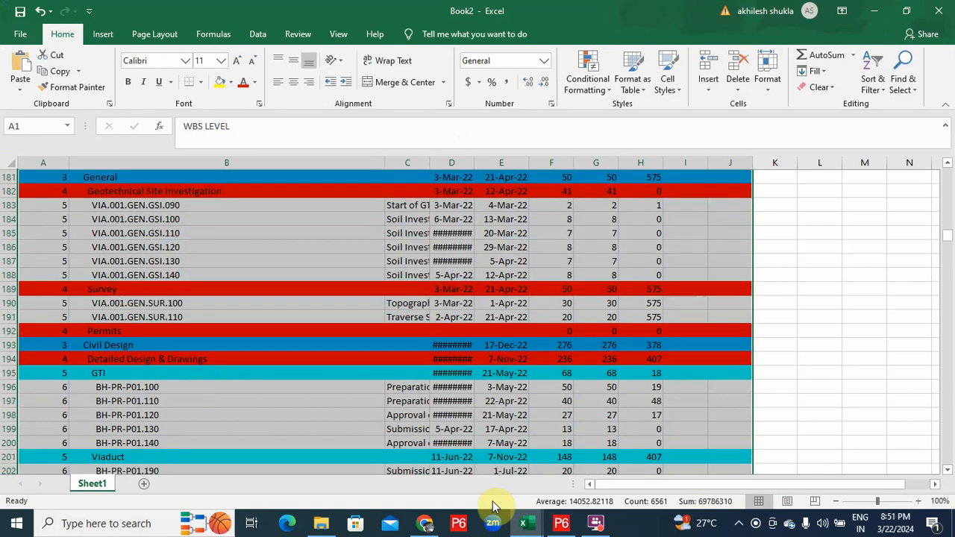
# Select every activity row in P6, starting from the Bhopal Metro Sample project row
pyautogui.click(561, 523)
pyautogui.scroll(10, 188, 218)
pyautogui.click(150, 142)
pyautogui.hotkey('ctrl', 'a')
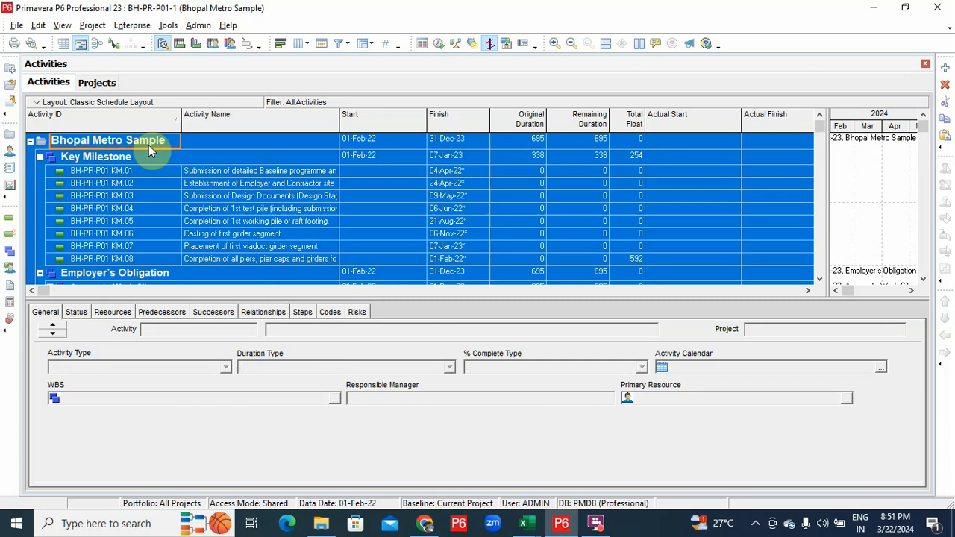
# Paste the schedule at A1 of WBS CODING's Classic Schedule Layout sheet and review the coloured rows
pyautogui.click(524, 524)
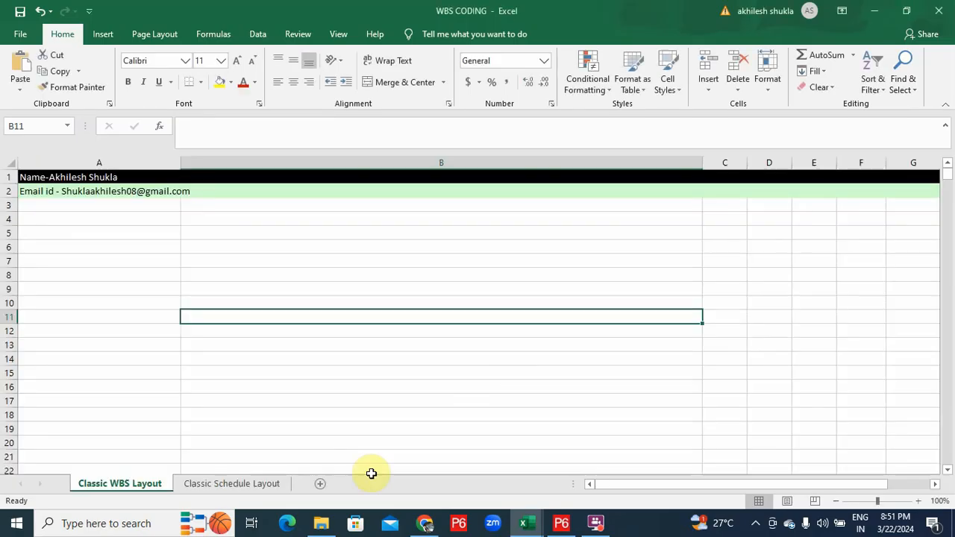
pyautogui.click(238, 484)
pyautogui.click(45, 179)
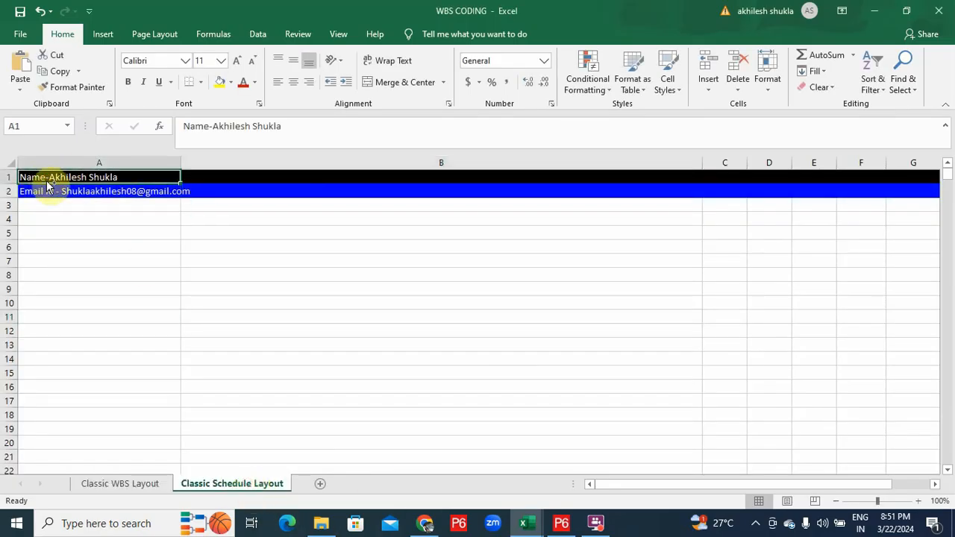
pyautogui.hotkey('ctrl', 'v')
pyautogui.scroll(-7, 366, 241)
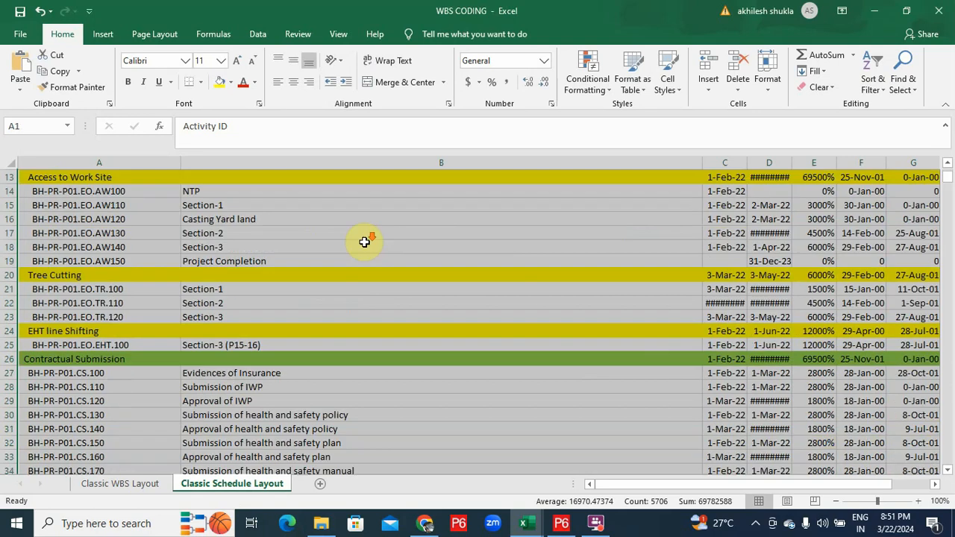
pyautogui.scroll(-20, 364, 242)
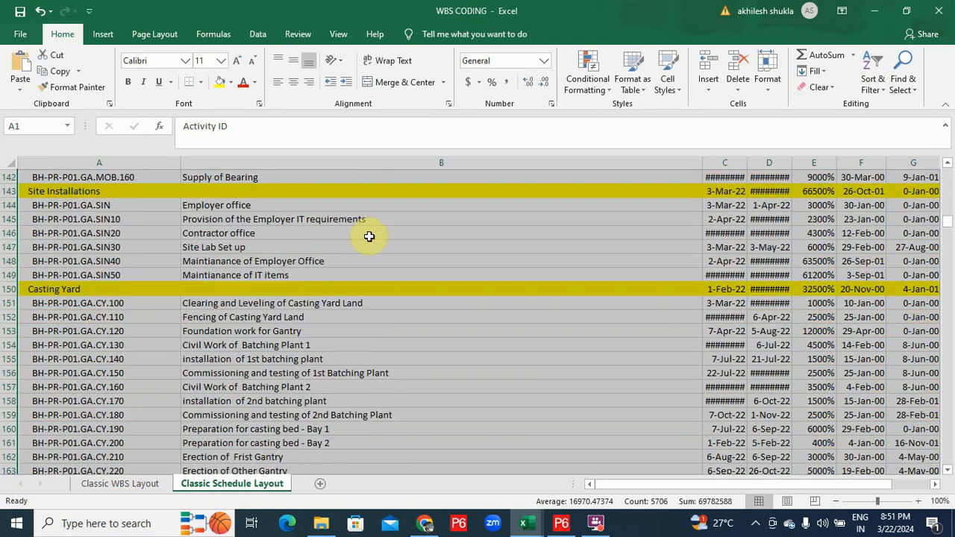
pyautogui.scroll(20, 371, 234)
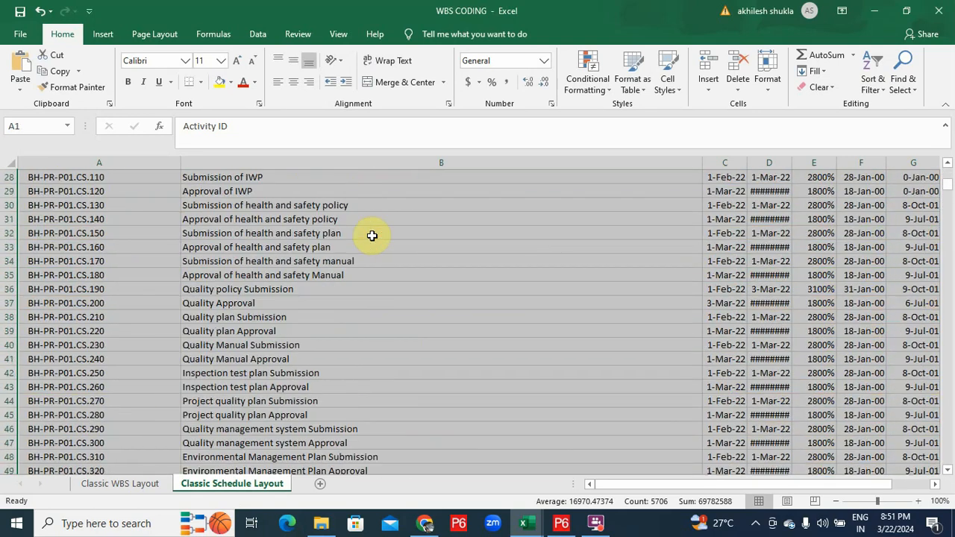
pyautogui.click(590, 84)
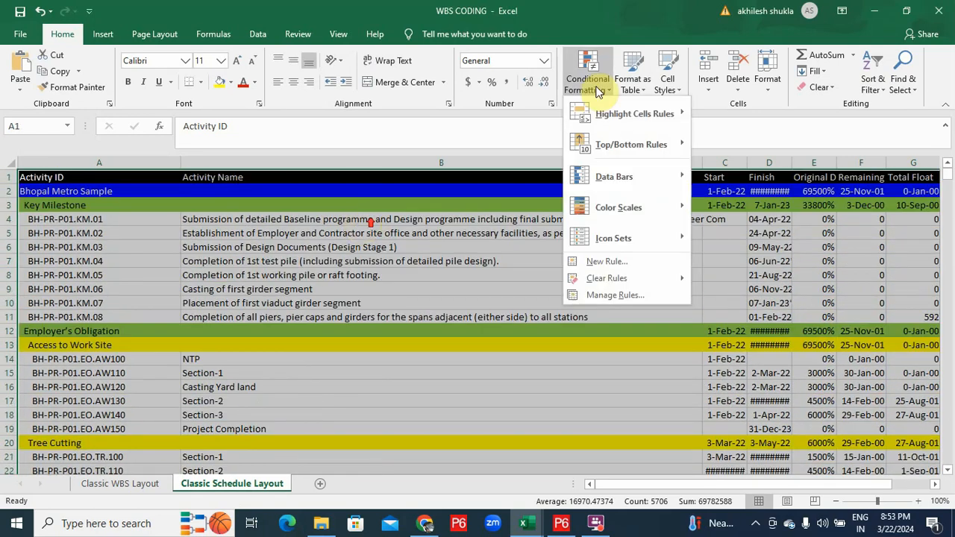
# Inspect the yellow level rule's formula, then switch to the Classic WBS Layout sheet
pyautogui.click(620, 291)
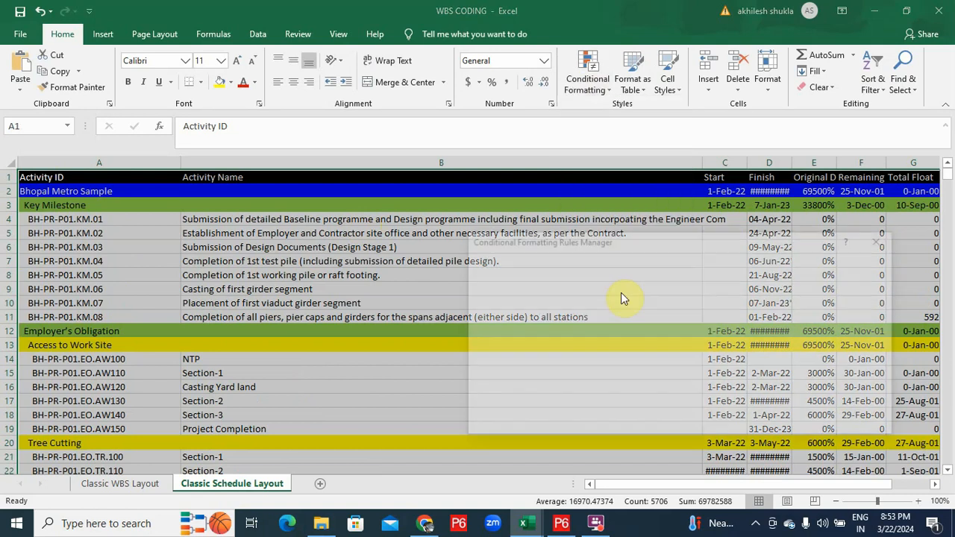
pyautogui.click(549, 361)
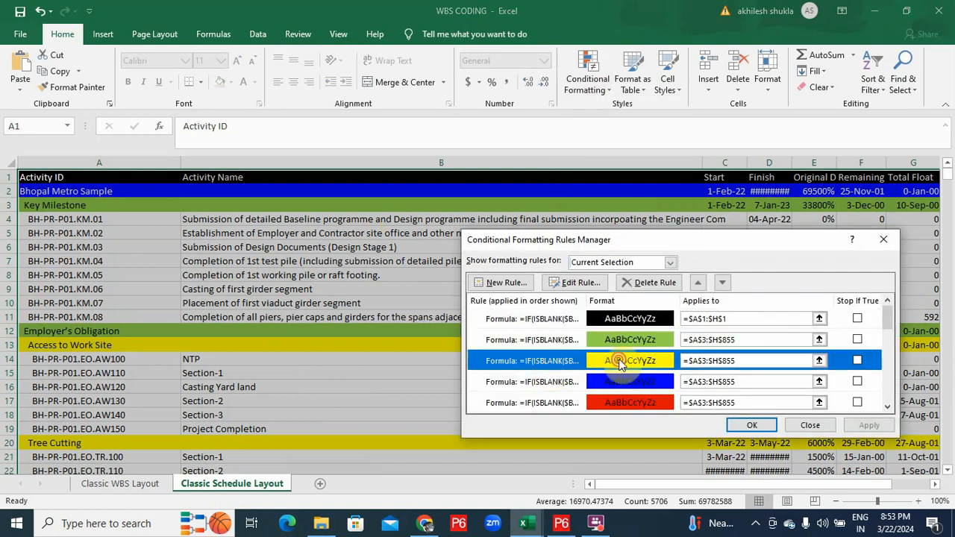
pyautogui.doubleClick(619, 361)
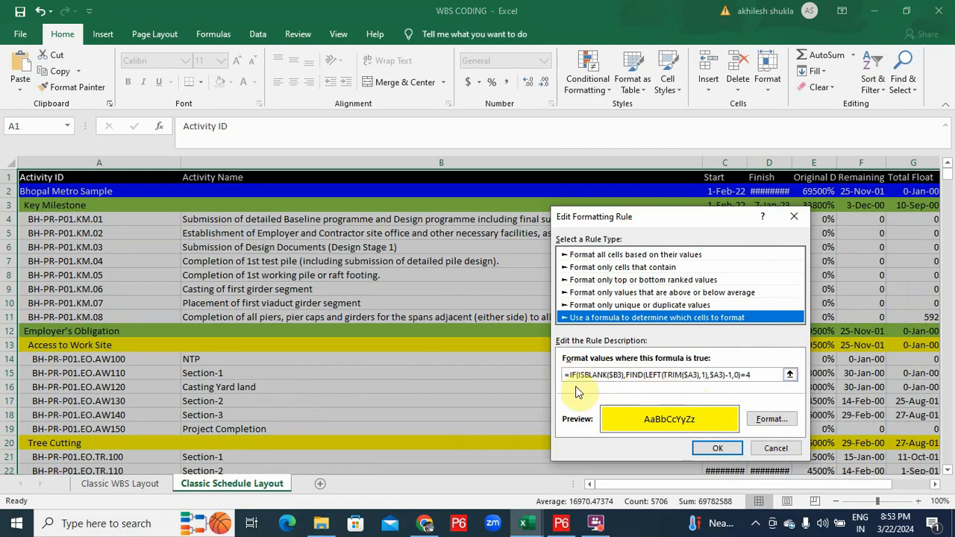
pyautogui.click(723, 447)
pyautogui.click(887, 240)
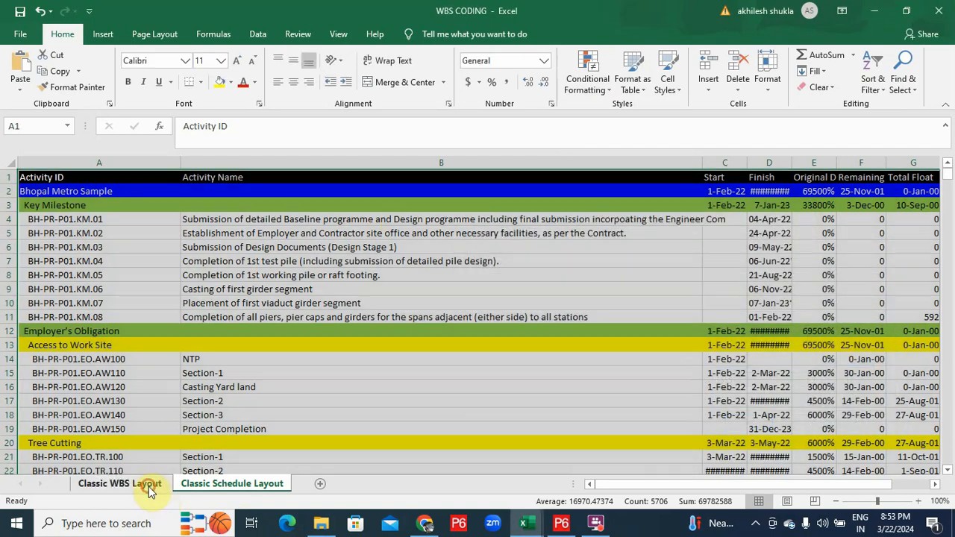
pyautogui.click(146, 483)
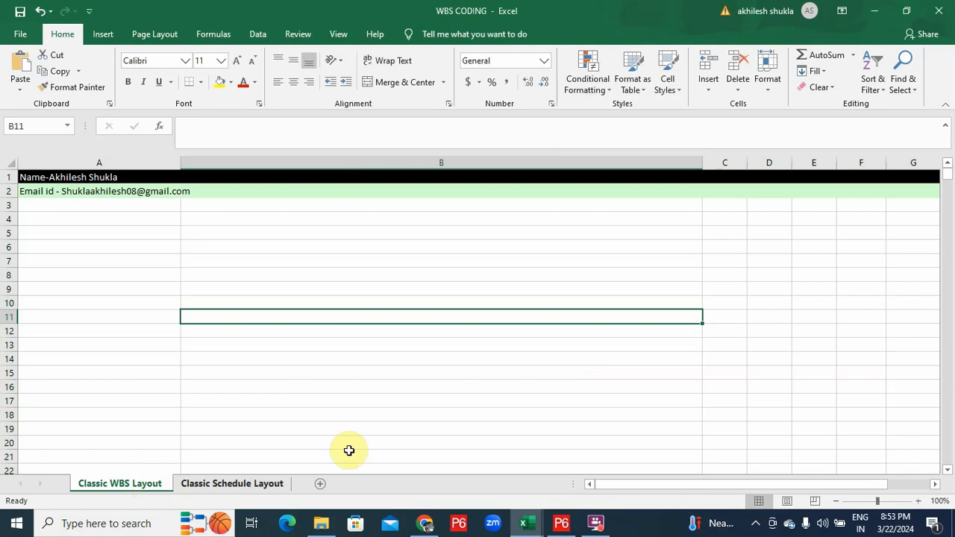
# Switch the P6 activities view to the Classic WBS Layout
pyautogui.click(561, 522)
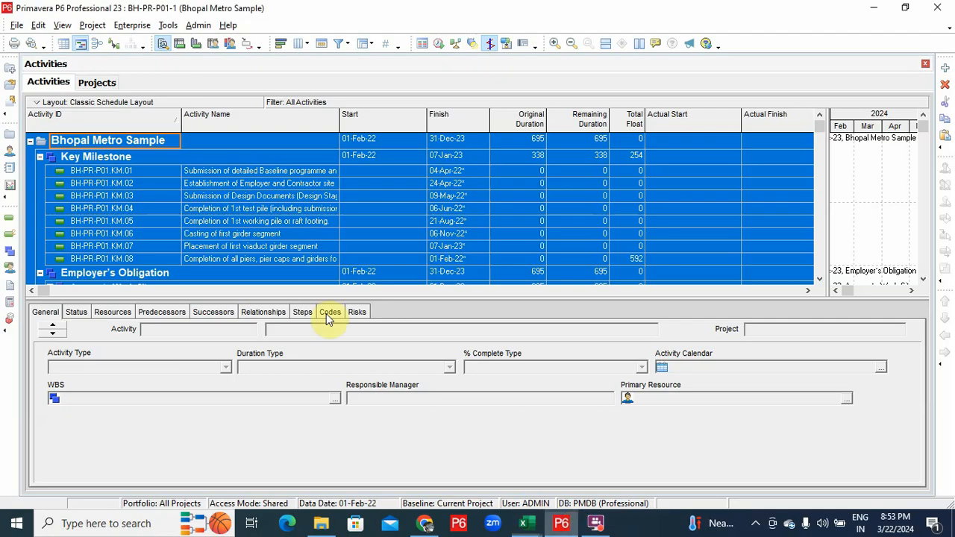
pyautogui.click(34, 103)
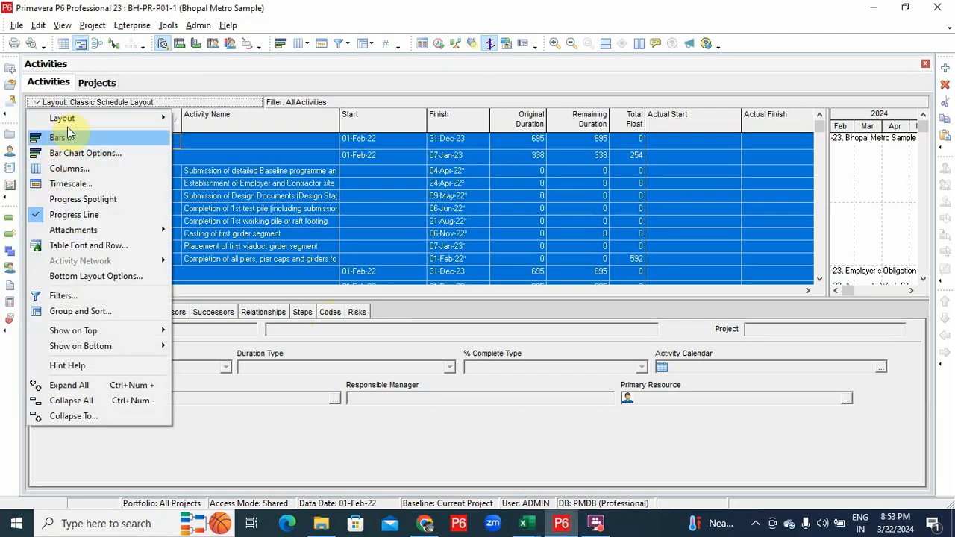
pyautogui.moveTo(82, 118)
pyautogui.click(191, 119)
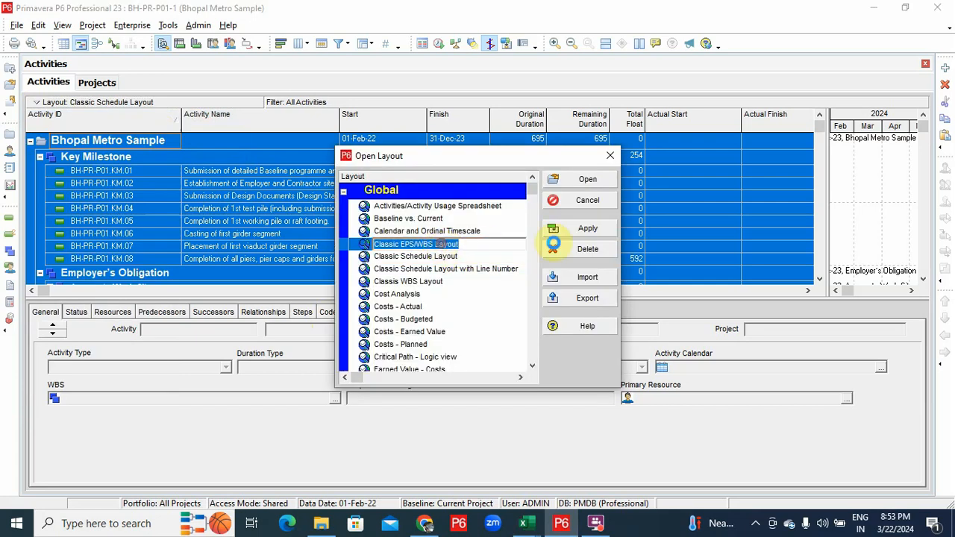
pyautogui.click(586, 228)
pyautogui.click(587, 200)
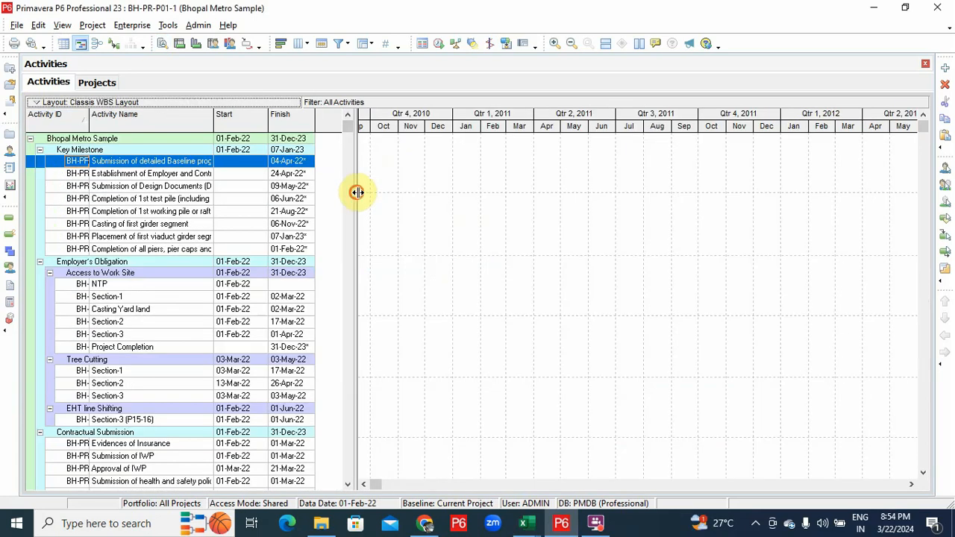
# Copy the whole P6 activity table into the Classic WBS Layout sheet at cell A1
pyautogui.moveTo(359, 193); pyautogui.dragTo(433, 195)
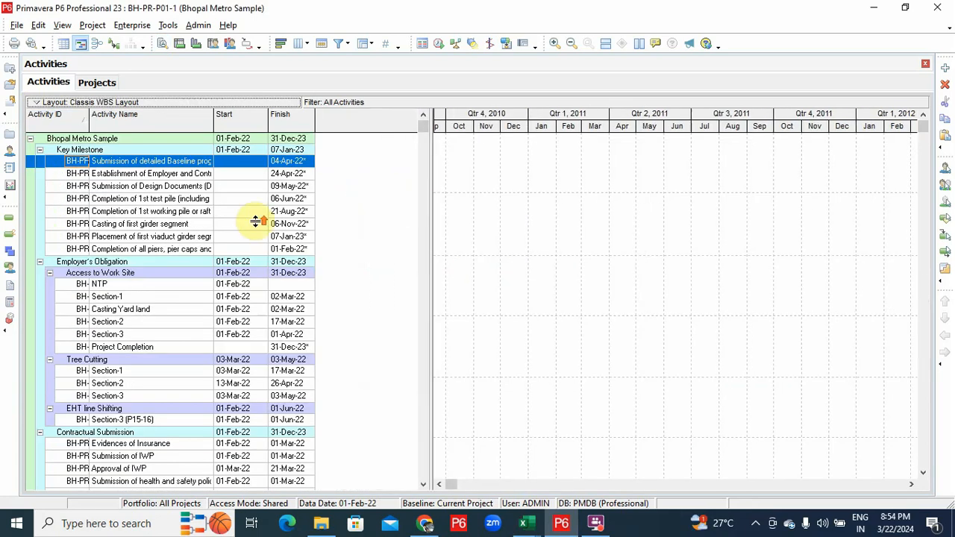
pyautogui.click(84, 140)
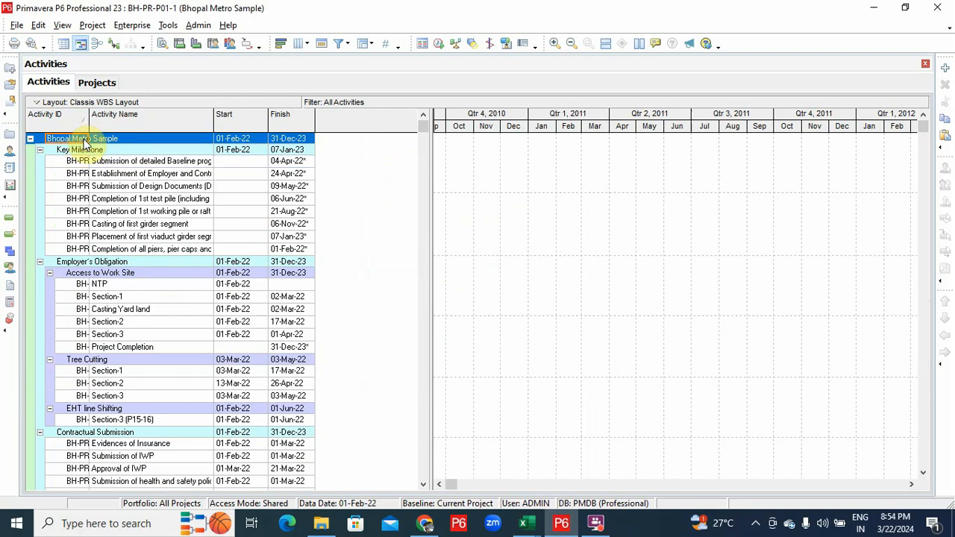
pyautogui.hotkey('ctrl', 'a')
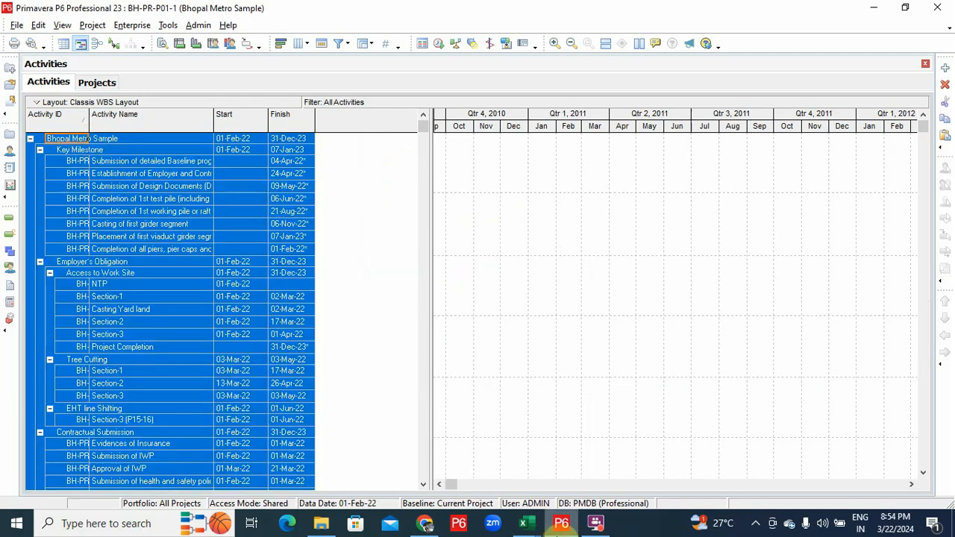
pyautogui.click(522, 522)
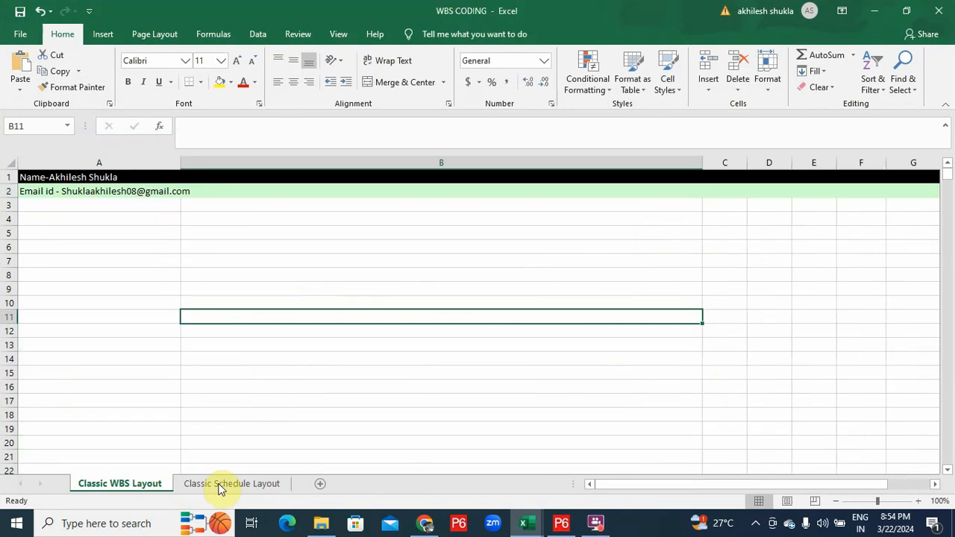
pyautogui.click(26, 176)
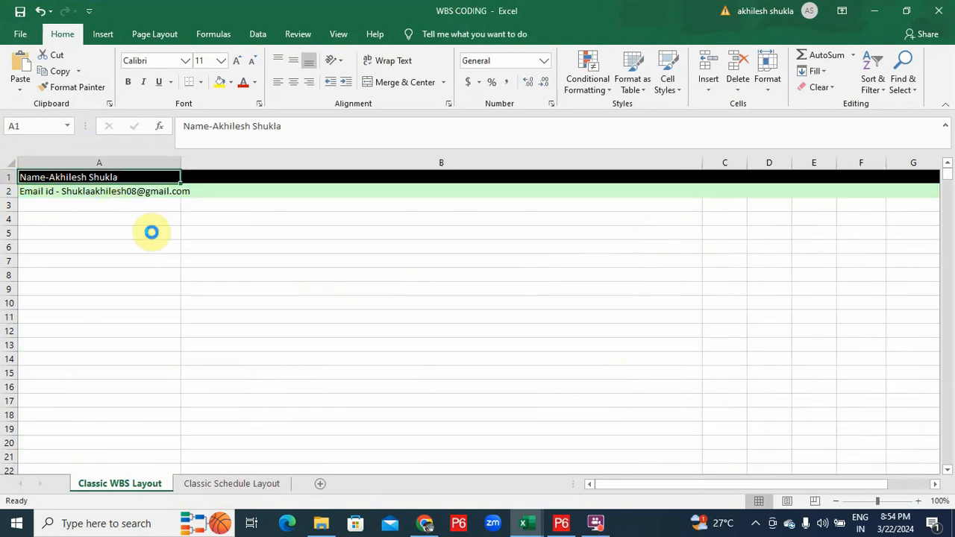
pyautogui.hotkey('ctrl', 'v')
pyautogui.scroll(-1, 245, 273)
pyautogui.scroll(1, 286, 287)
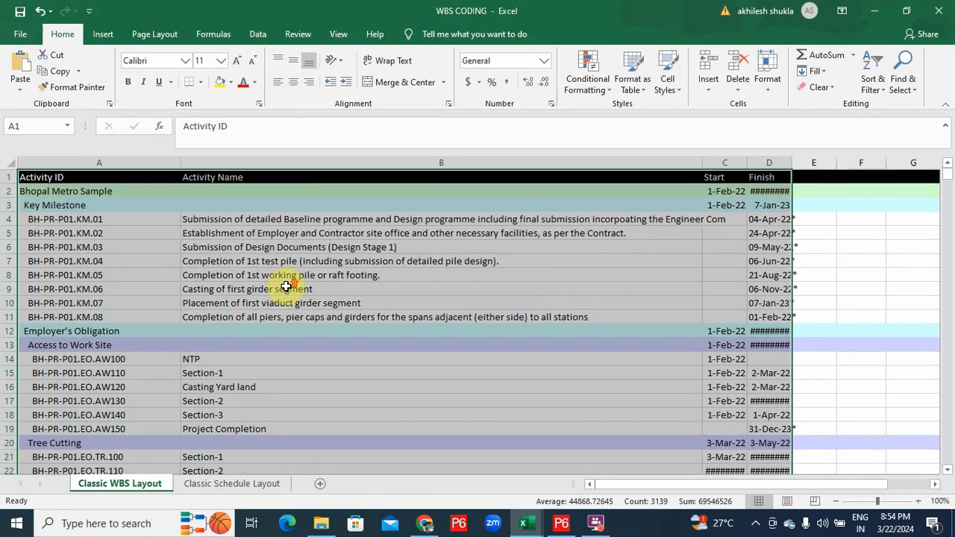
pyautogui.click(562, 523)
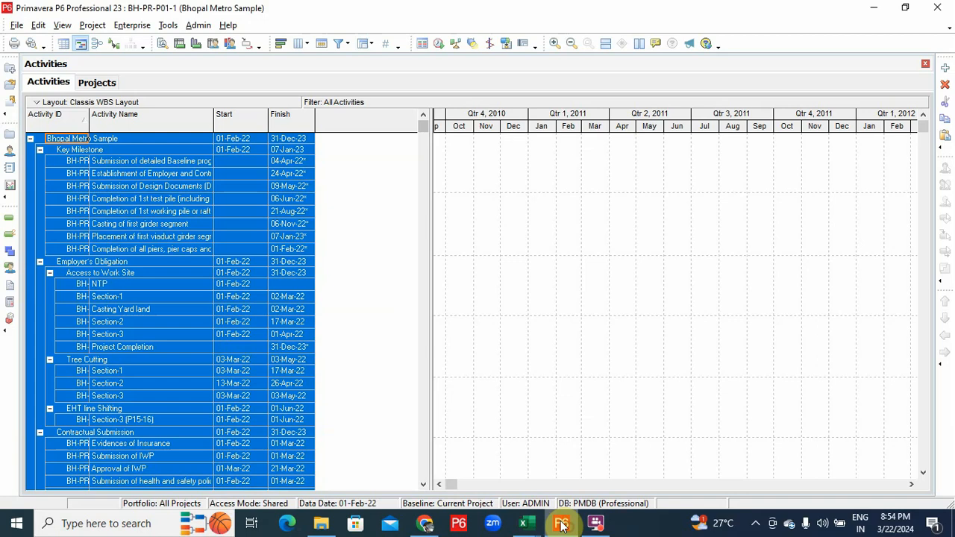
# Deselect the P6 activity rows and return to the WBS CODING workbook in Excel
pyautogui.click(74, 173)
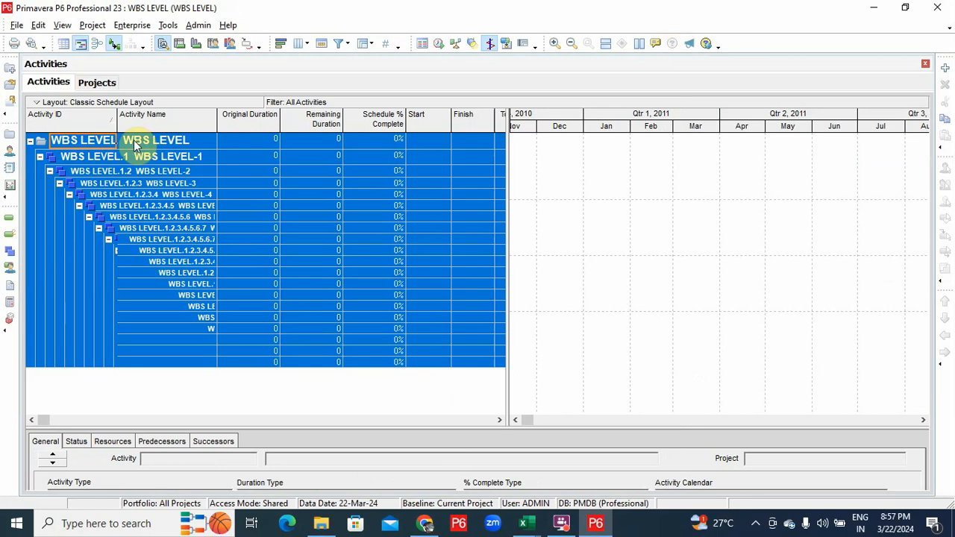
pyautogui.click(530, 531)
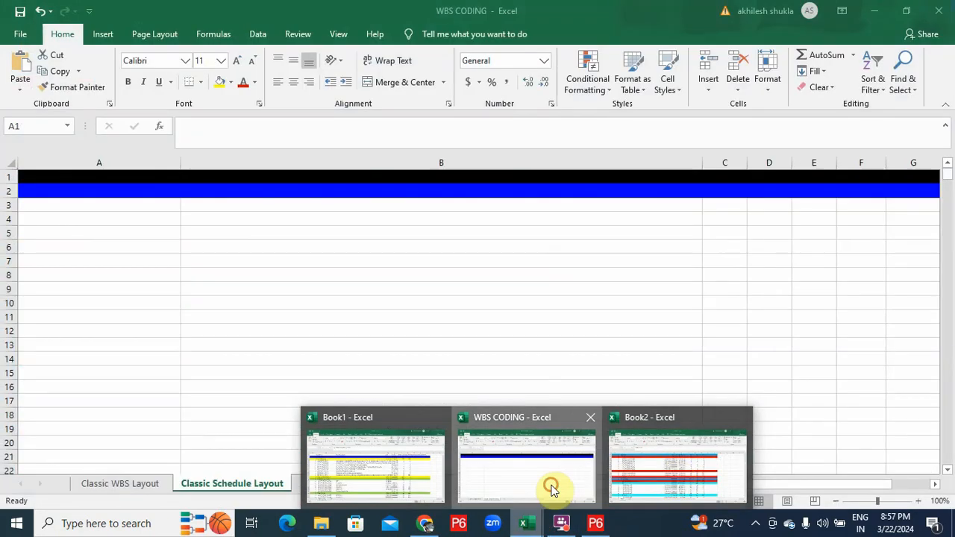
pyautogui.click(550, 486)
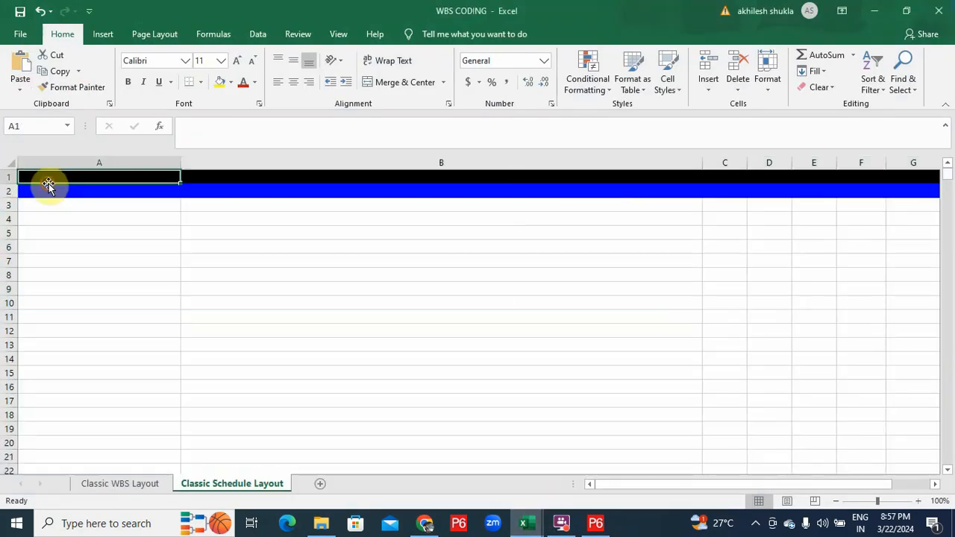
# Paste the WBS LEVEL rows at A1 and check that each level's colour fill appears
pyautogui.hotkey('ctrl', 'v')
pyautogui.scroll(-2, 252, 235)
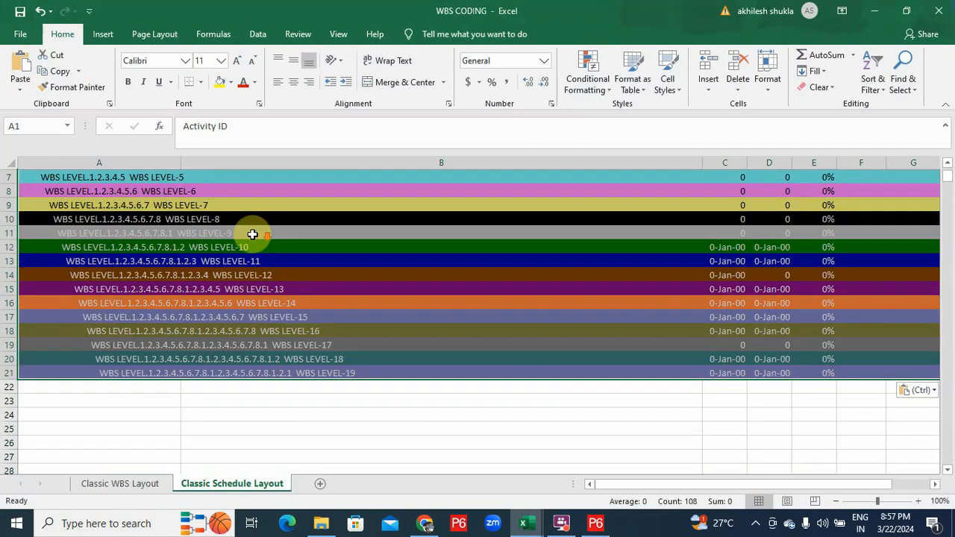
pyautogui.scroll(2, 252, 235)
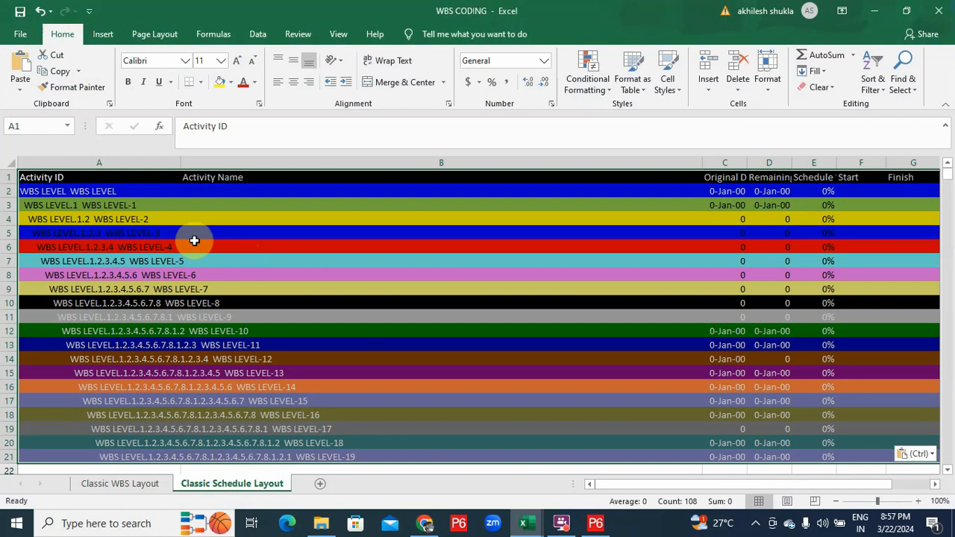
pyautogui.scroll(-1, 193, 239)
pyautogui.scroll(1, 193, 239)
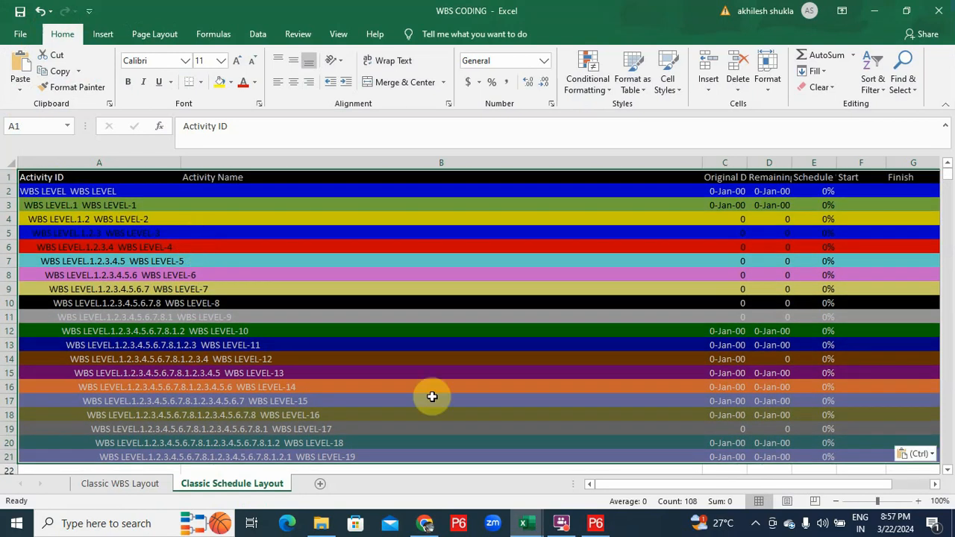
pyautogui.scroll(-1, 257, 311)
# Place a smaller P6 window over the sheet to compare level colours with Excel
pyautogui.click(596, 524)
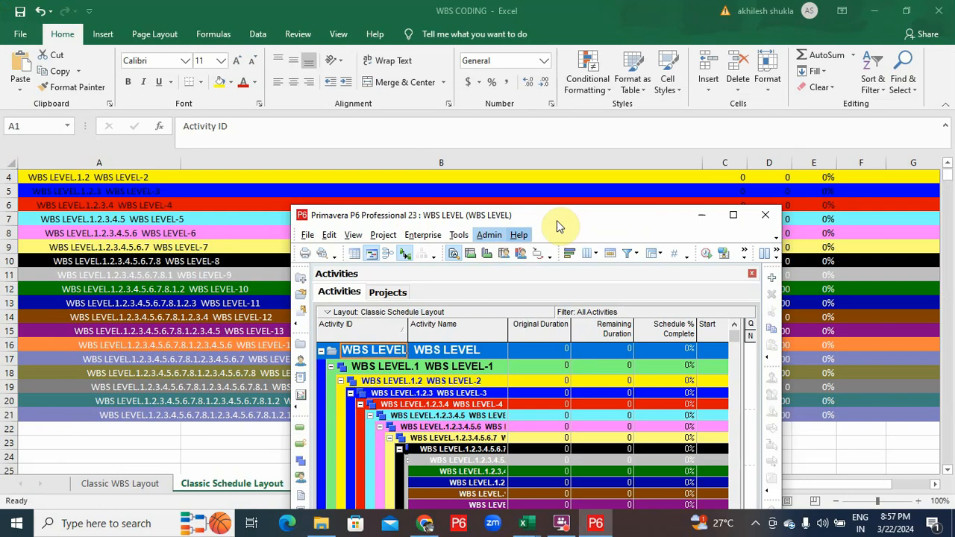
pyautogui.moveTo(568, 213); pyautogui.dragTo(650, 43)
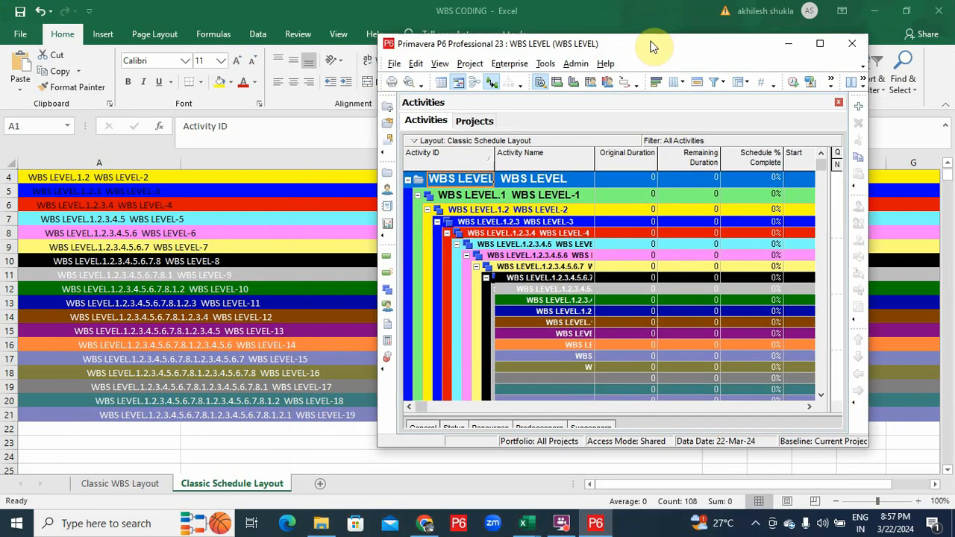
pyautogui.click(129, 239)
pyautogui.scroll(1, 124, 234)
pyautogui.click(596, 523)
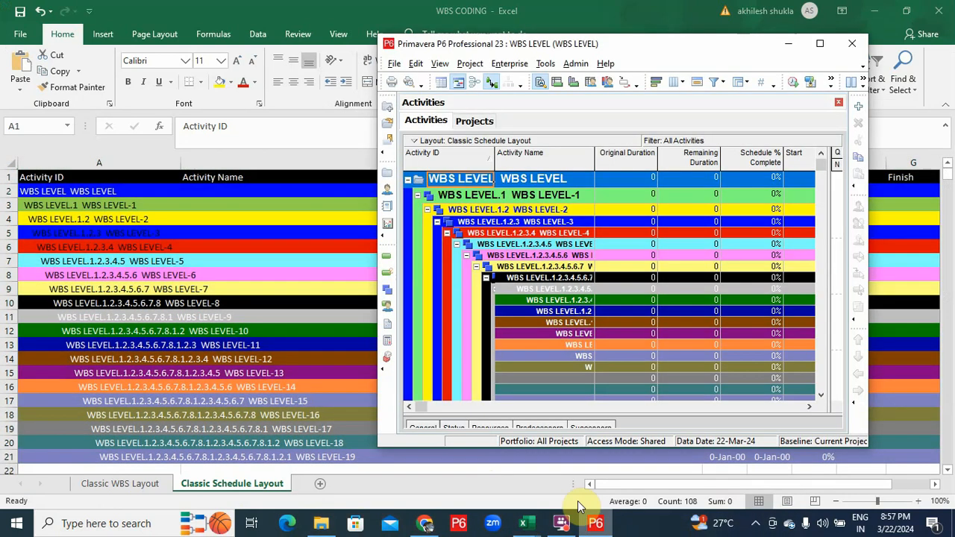